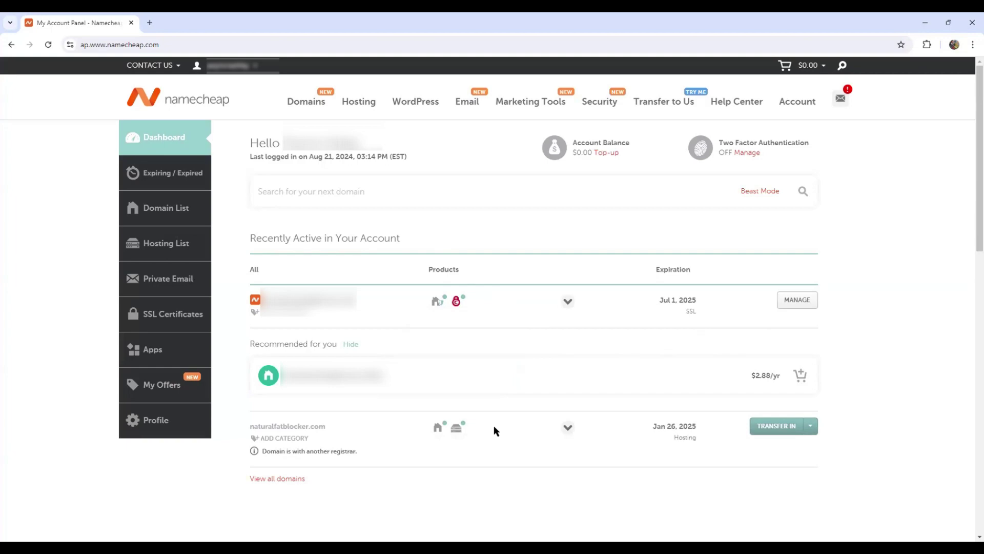
Step: Check the existing domain's hosting status and browse the Shared Hosting plans page
left_click(458, 430)
mouse_move(461, 433)
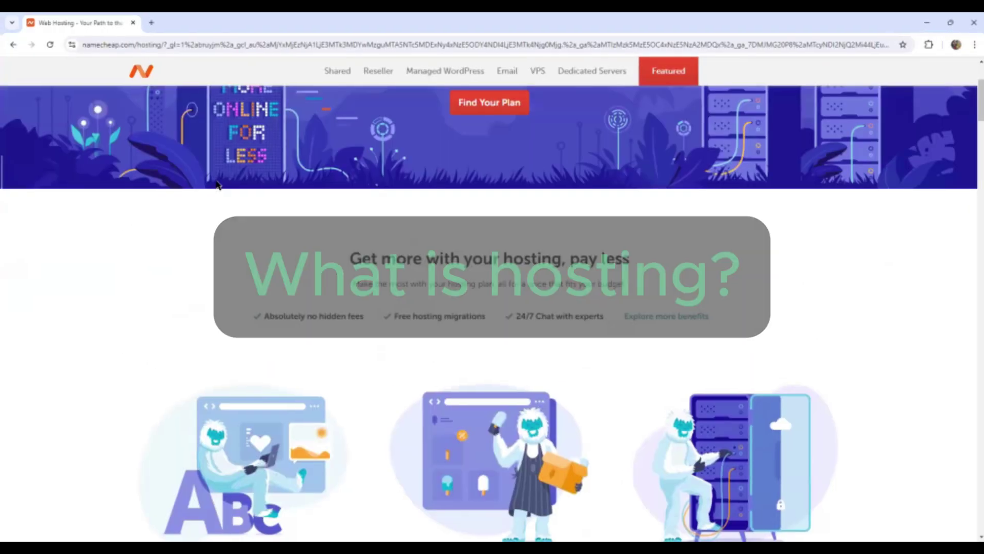
scroll(218, 184, "up", 3)
scroll(186, 198, "down", 2)
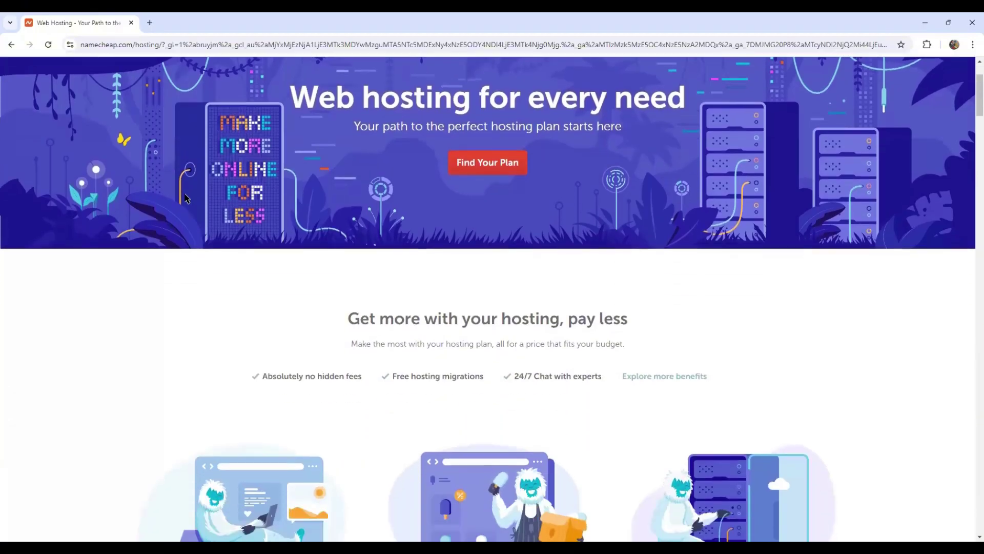
scroll(186, 198, "down", 1)
scroll(186, 198, "down", 1)
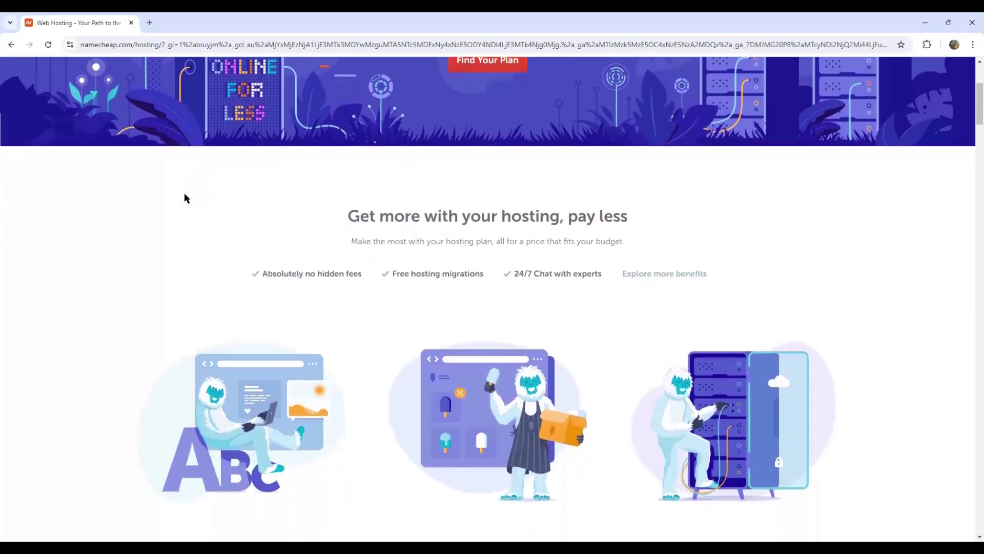
scroll(185, 198, "down", 2)
scroll(185, 198, "down", 1)
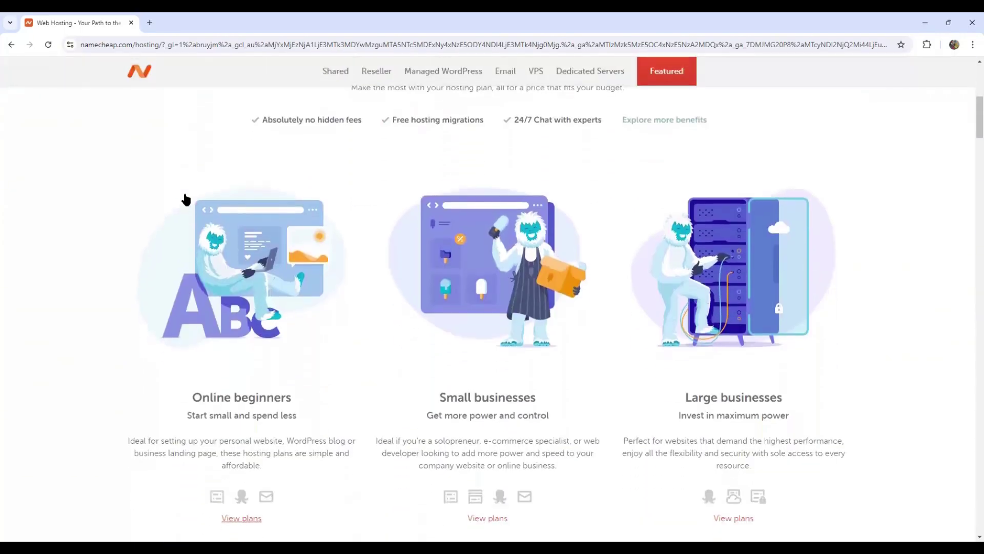
scroll(186, 198, "down", 2)
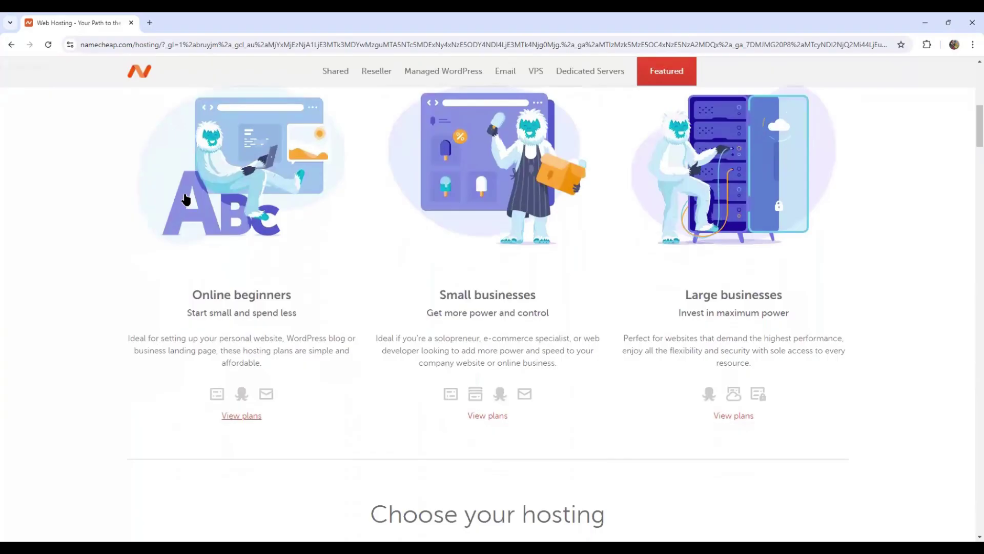
scroll(185, 198, "down", 1)
scroll(185, 198, "down", 1)
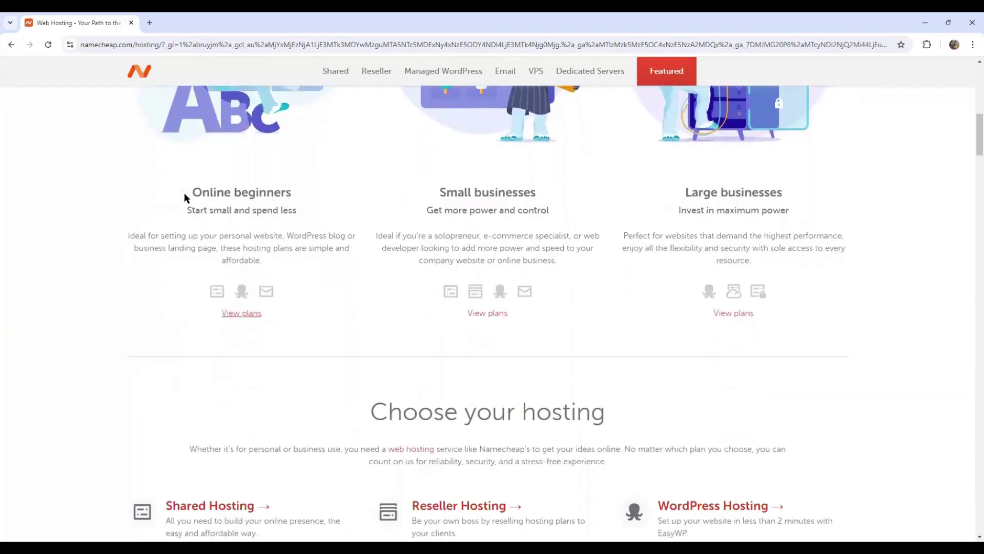
scroll(185, 198, "down", 1)
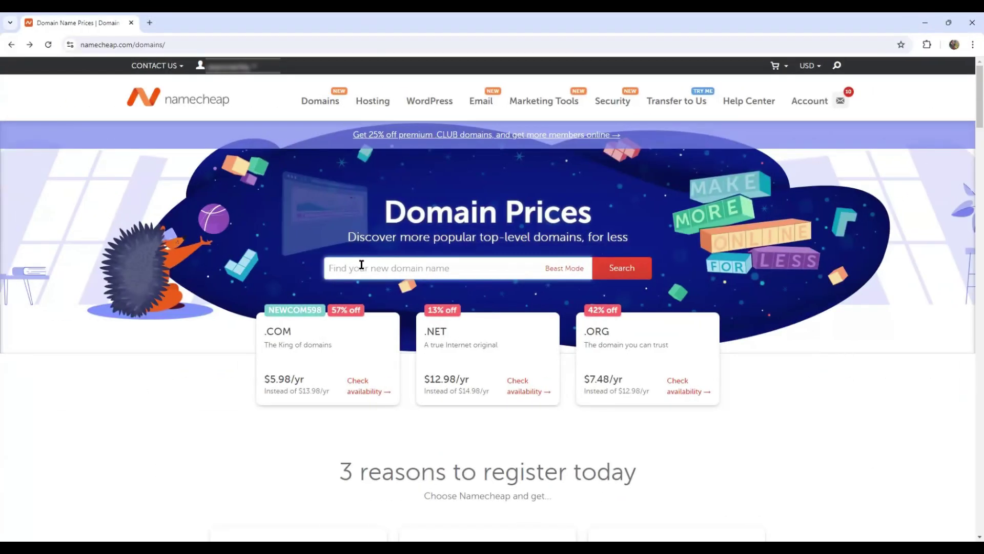
Step: Search 'wp chat solutions.com' and add wpchatsolutions.com at $10.28/yr to the cart
left_click(362, 265)
type("wp chat solutions.com")
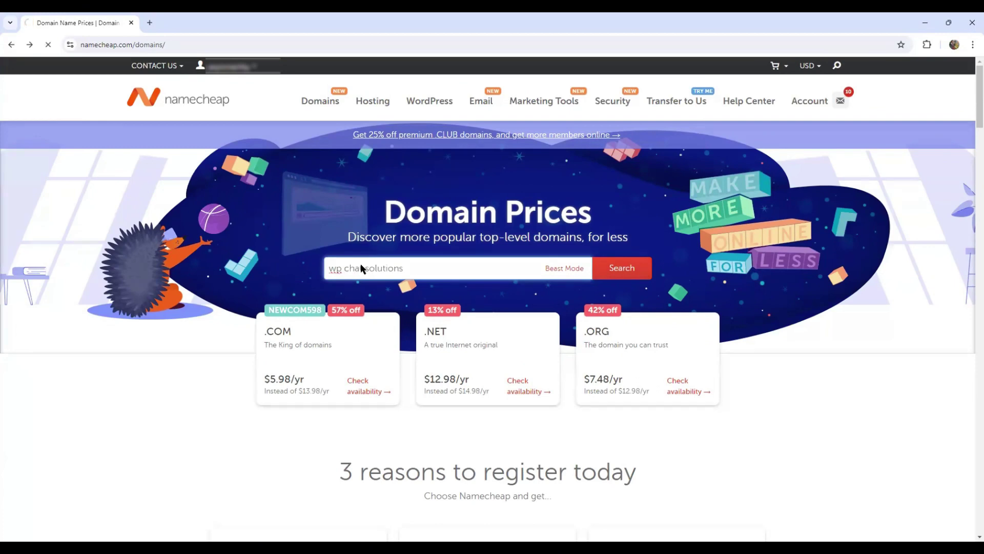
key("Return")
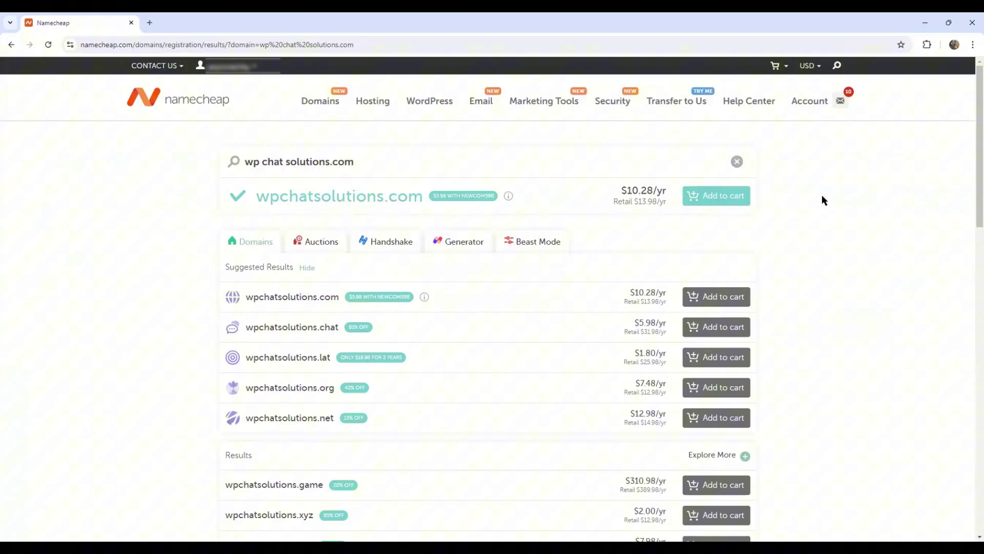
left_click(738, 205)
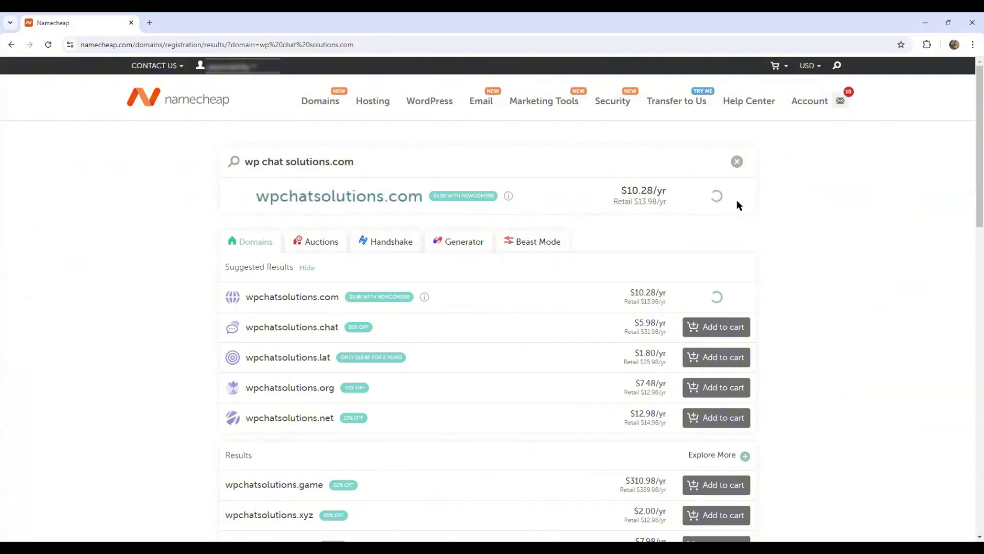
mouse_move(782, 72)
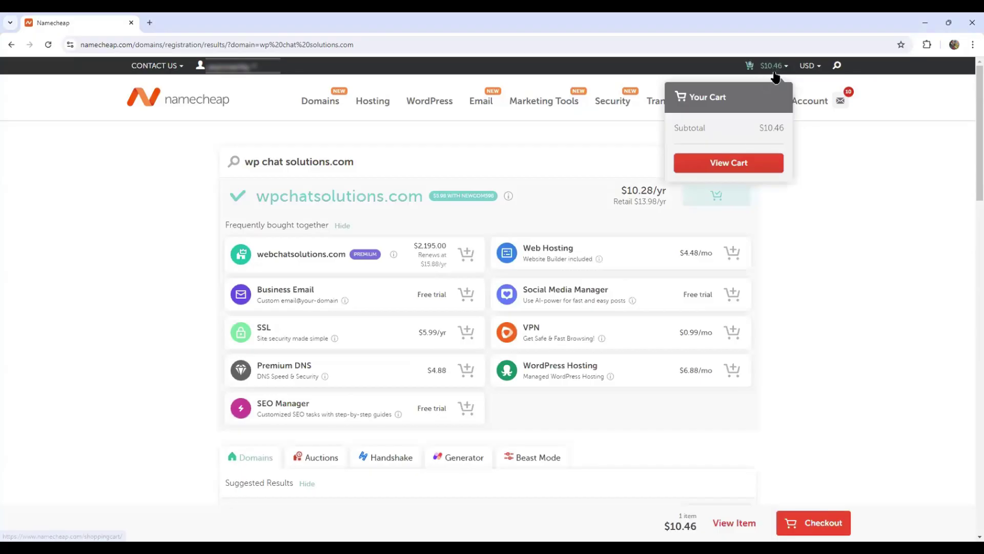
Step: In the cart, try 2-year and 3-year registration terms for wpchatsolutions.com
left_click(771, 163)
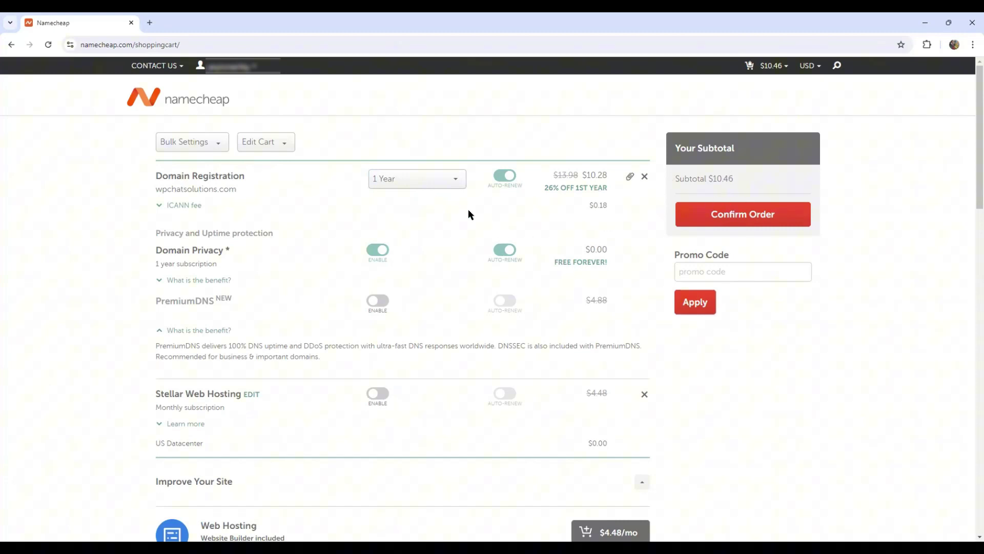
left_click(454, 180)
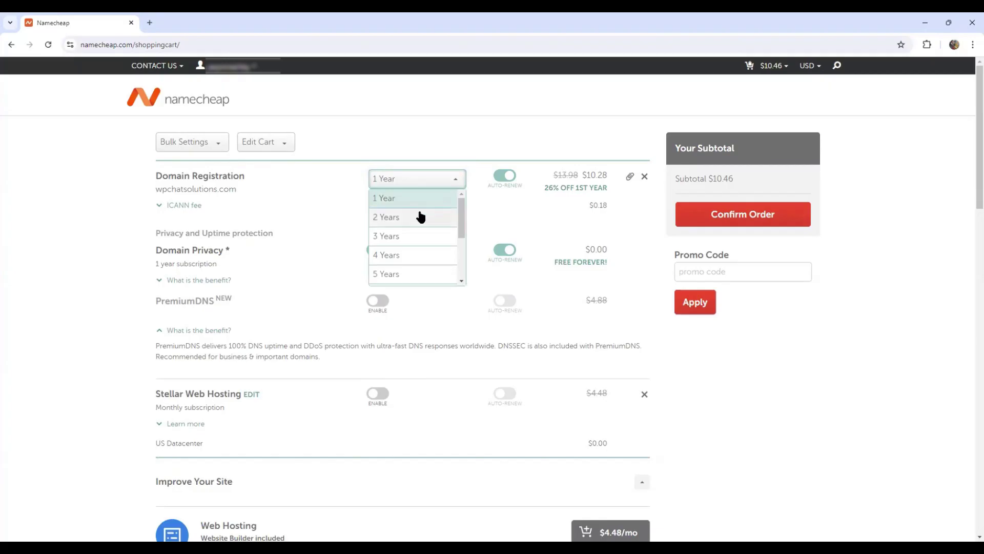
left_click(421, 217)
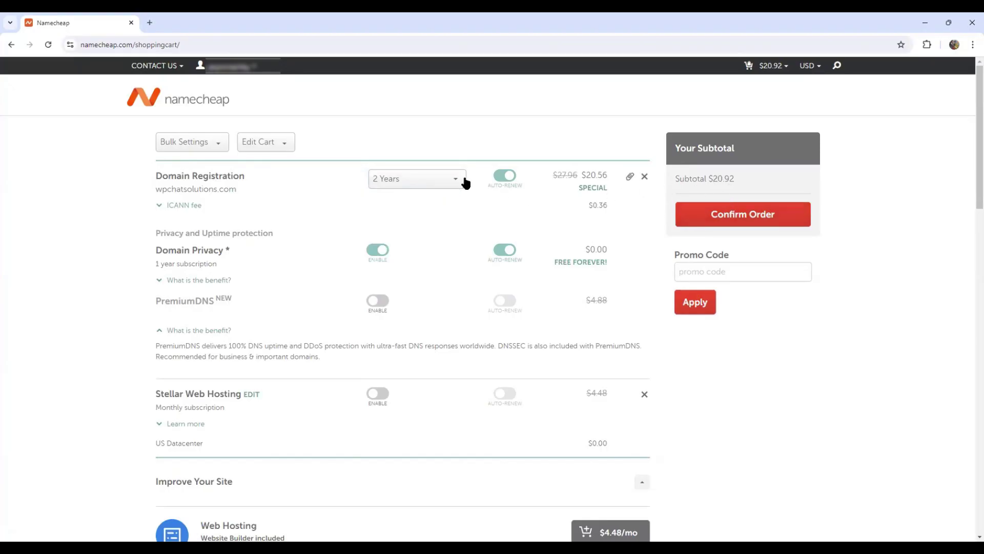
left_click(454, 185)
left_click(425, 238)
Step: Check the 10-year price ($137.90), then set the registration back to 1 Year
left_click(458, 182)
scroll(456, 231, "down", 4)
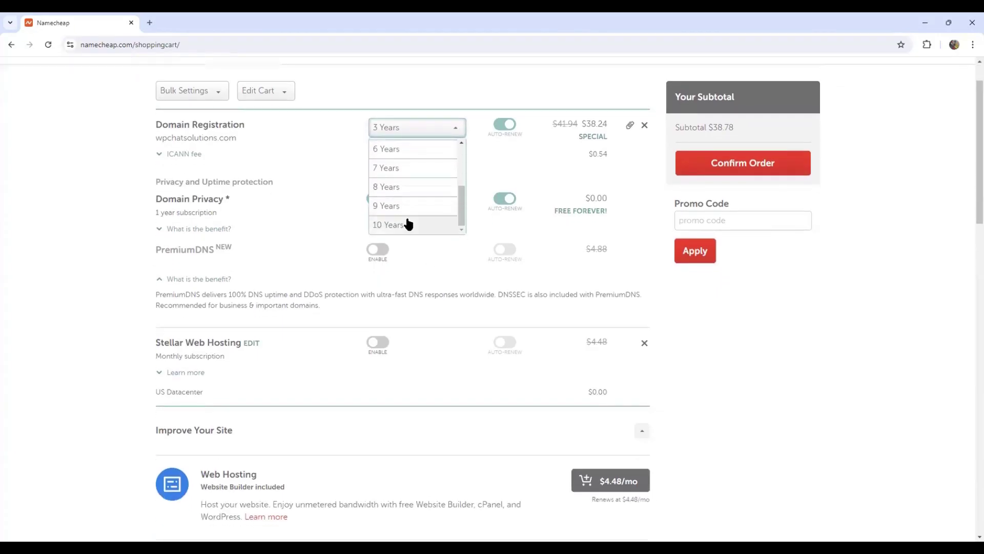
scroll(417, 225, "up", 1)
scroll(419, 228, "down", 1)
left_click(422, 225)
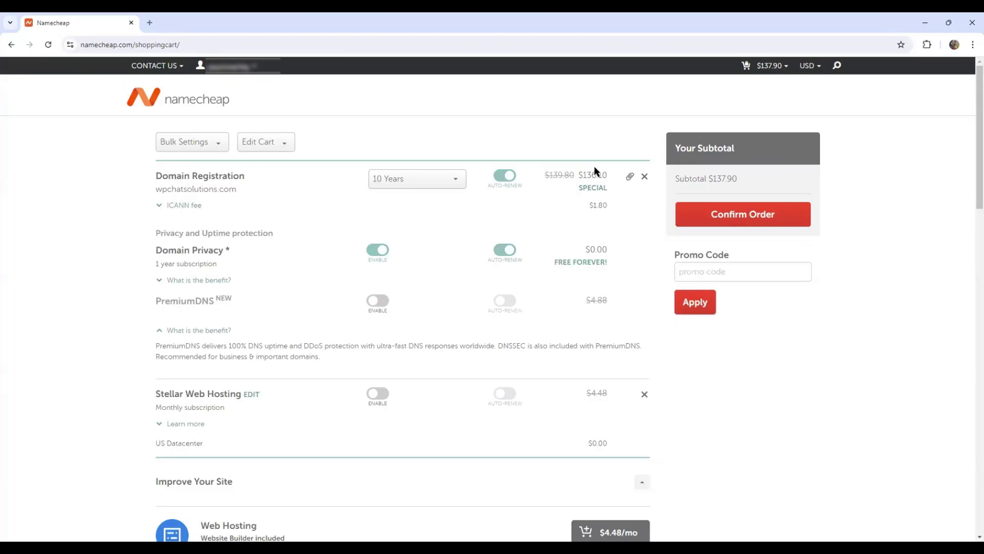
left_click(457, 183)
scroll(426, 215, "up", 3)
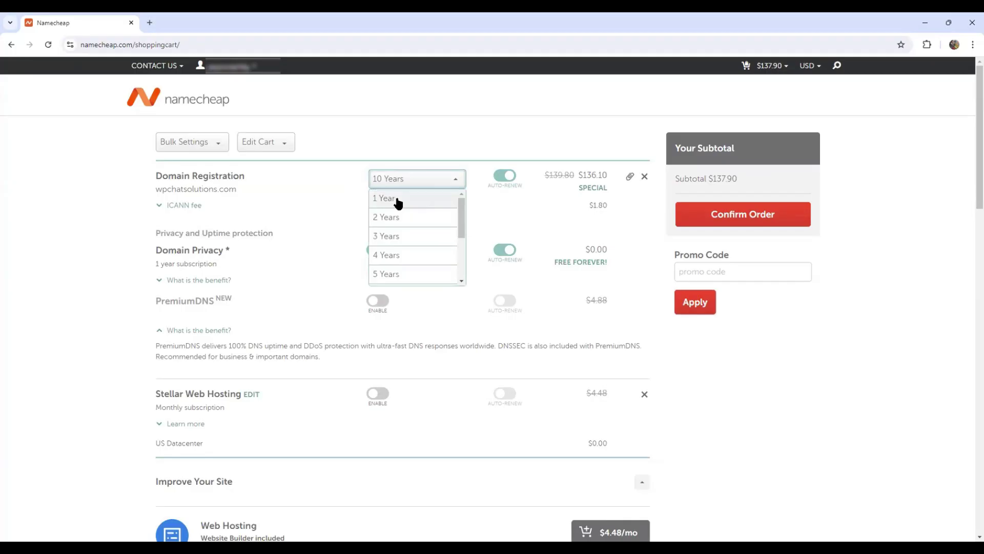
left_click(398, 200)
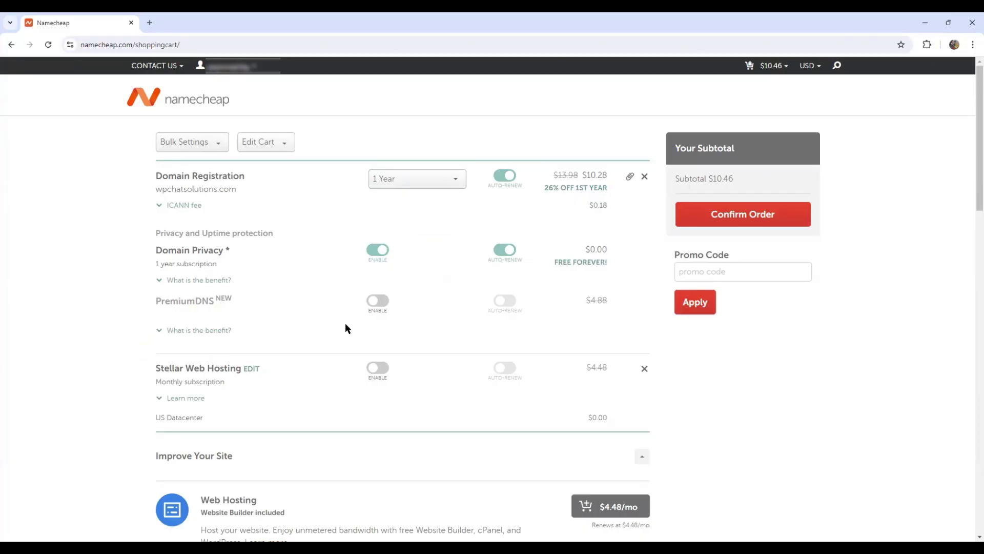
Step: Toggle PremiumDNS on then off, leaving it off, and show its benefit description
left_click(374, 303)
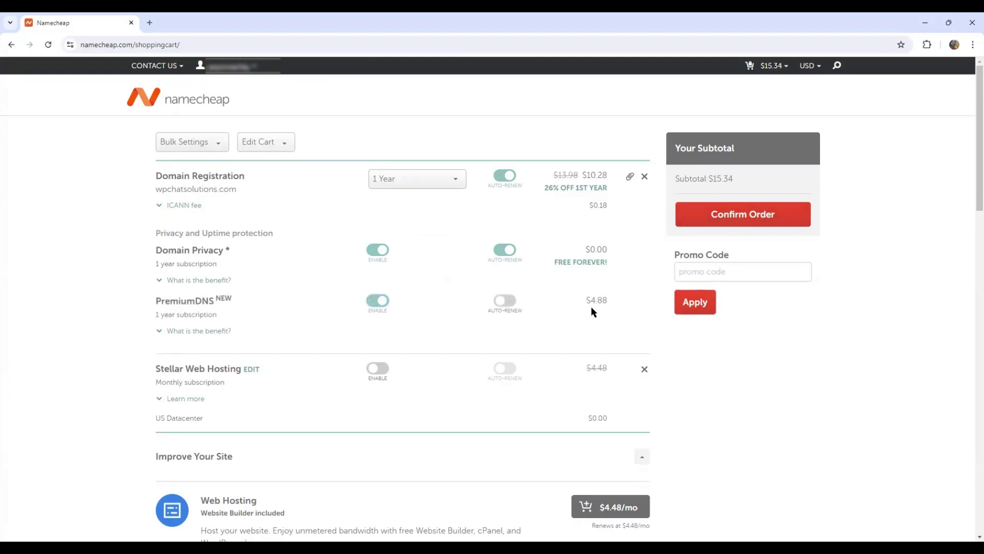
left_click(374, 304)
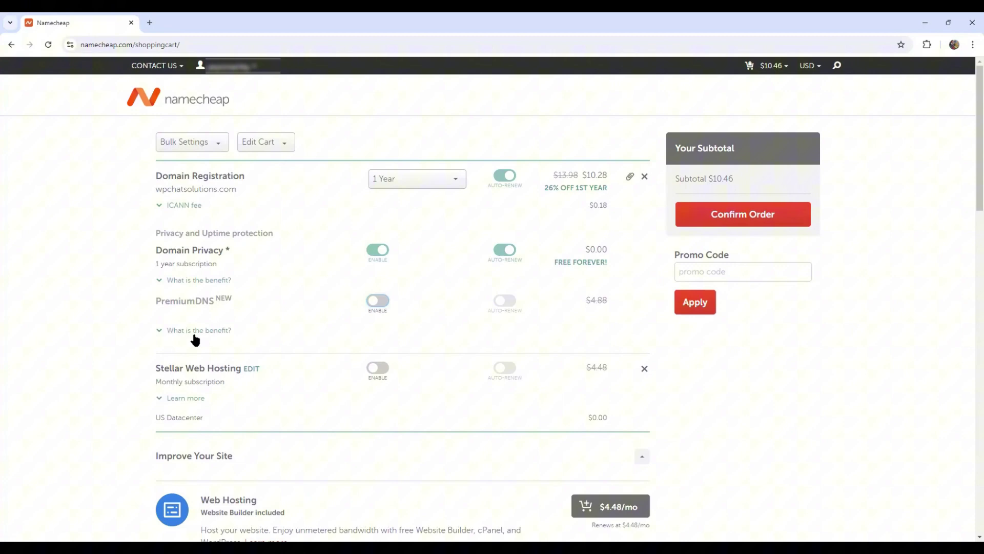
left_click(205, 331)
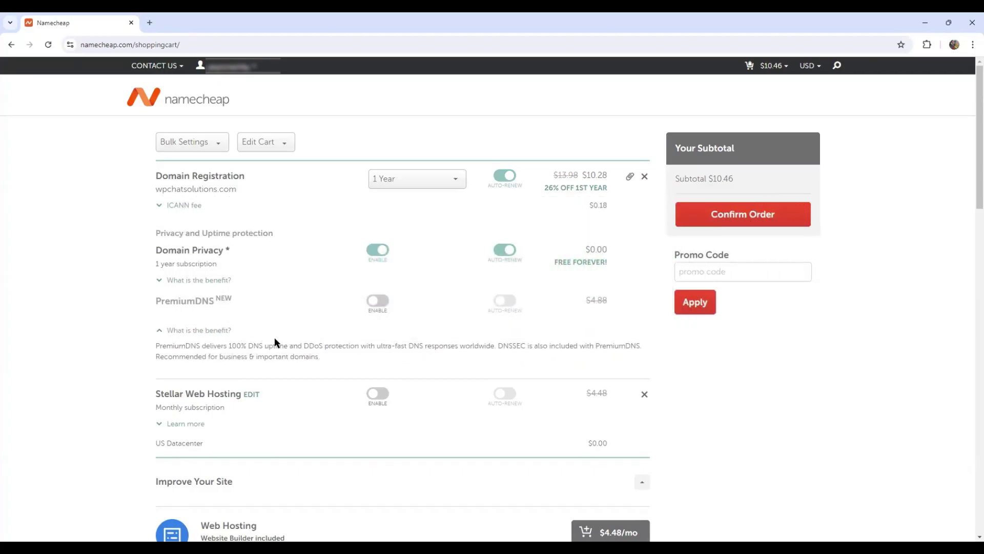
scroll(195, 333, "down", 1)
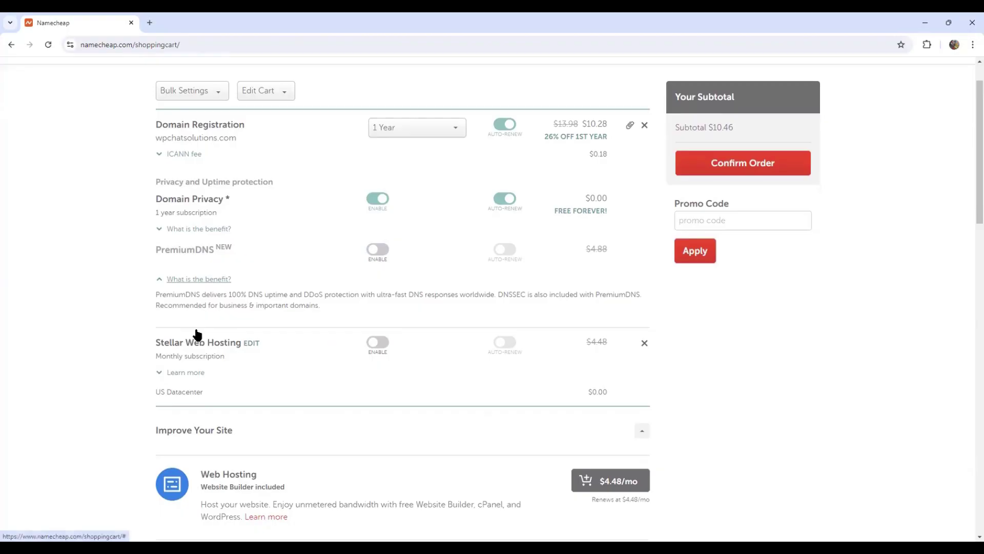
scroll(196, 333, "down", 1)
scroll(129, 311, "down", 1)
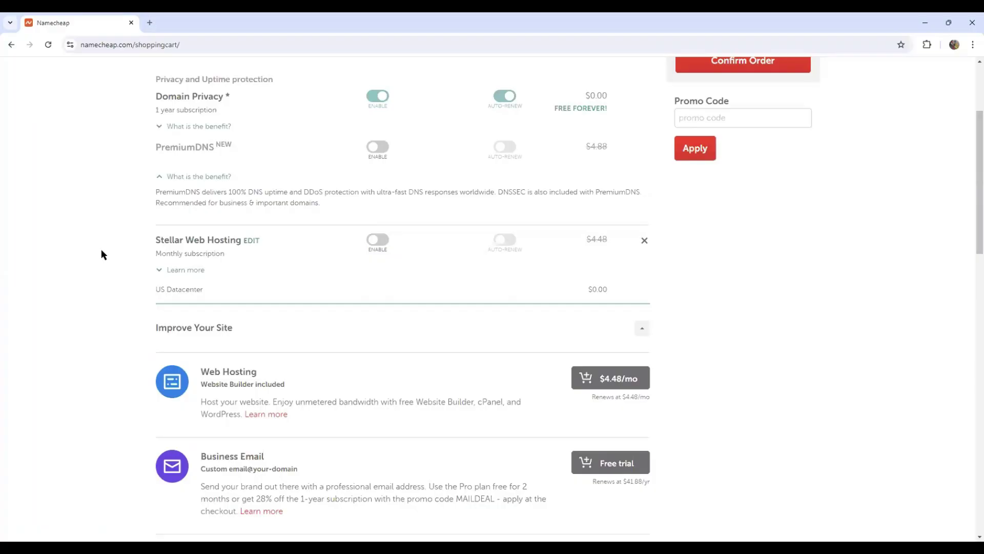
scroll(101, 255, "down", 3)
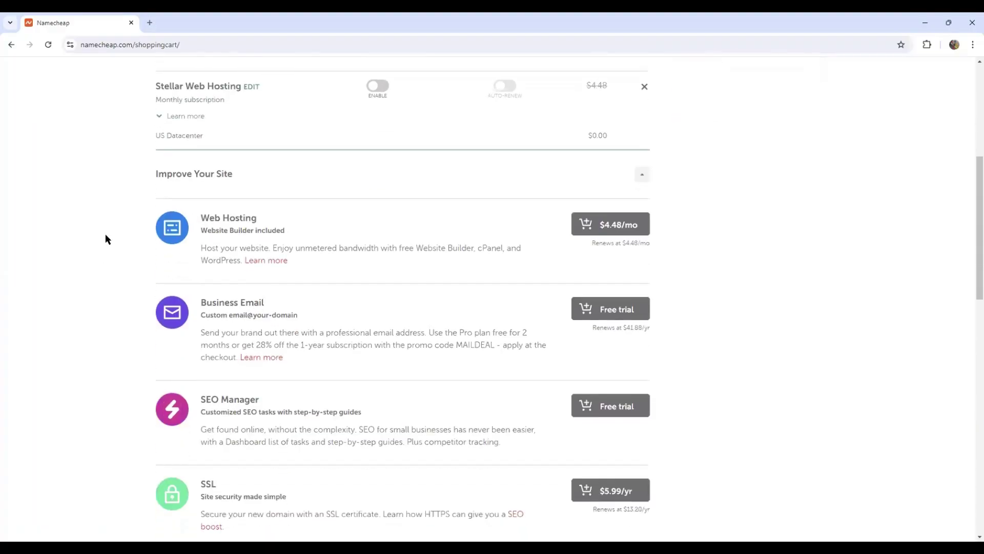
scroll(106, 233, "down", 1)
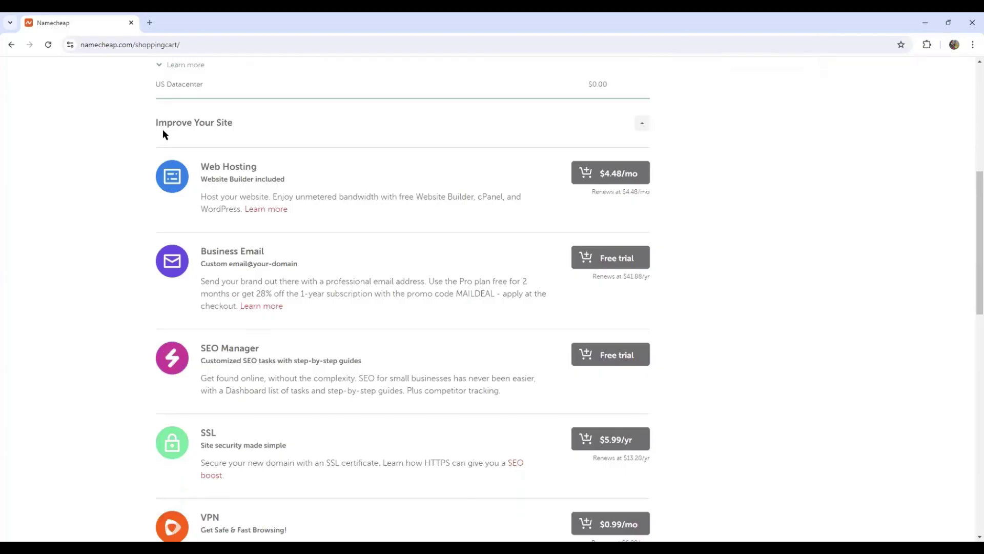
scroll(131, 171, "down", 2)
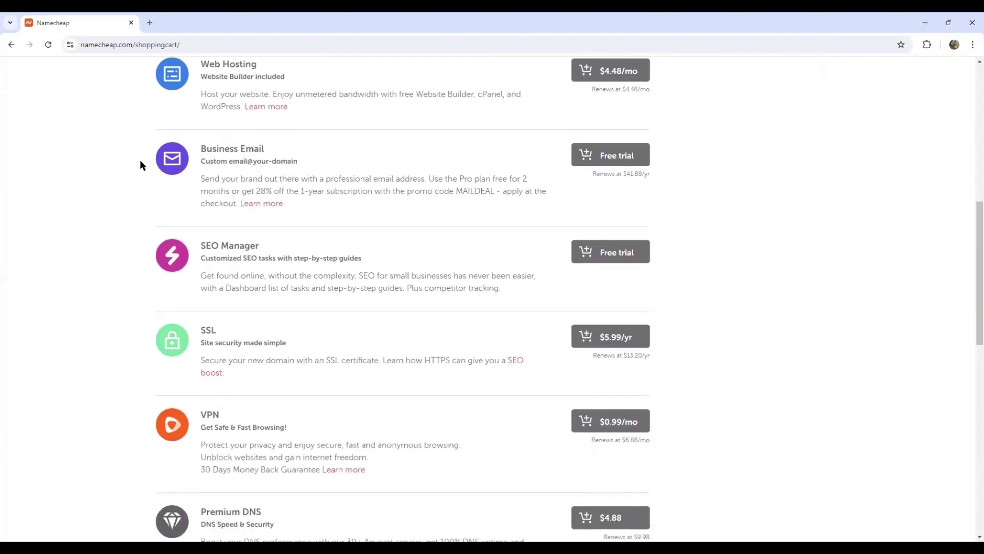
scroll(205, 132, "up", 1)
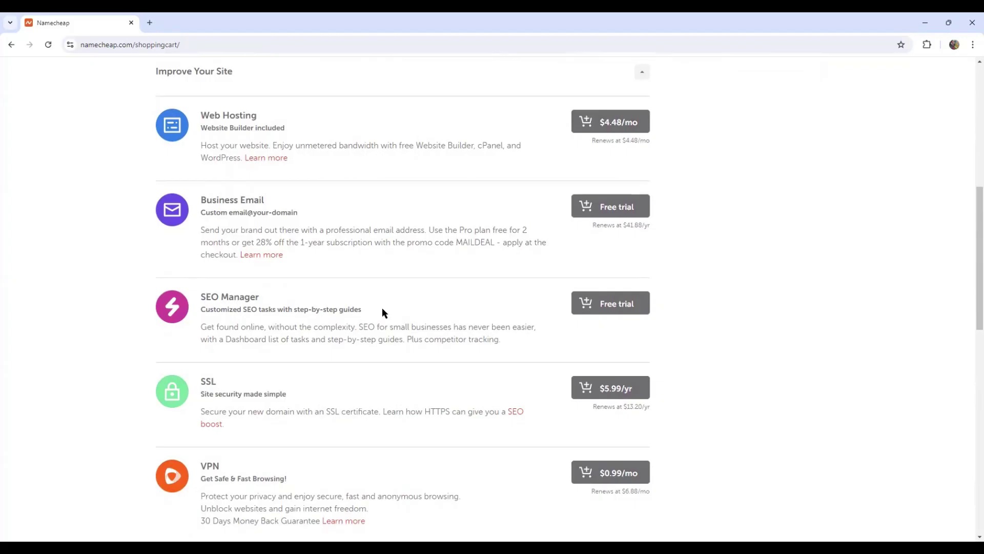
scroll(91, 320, "down", 1)
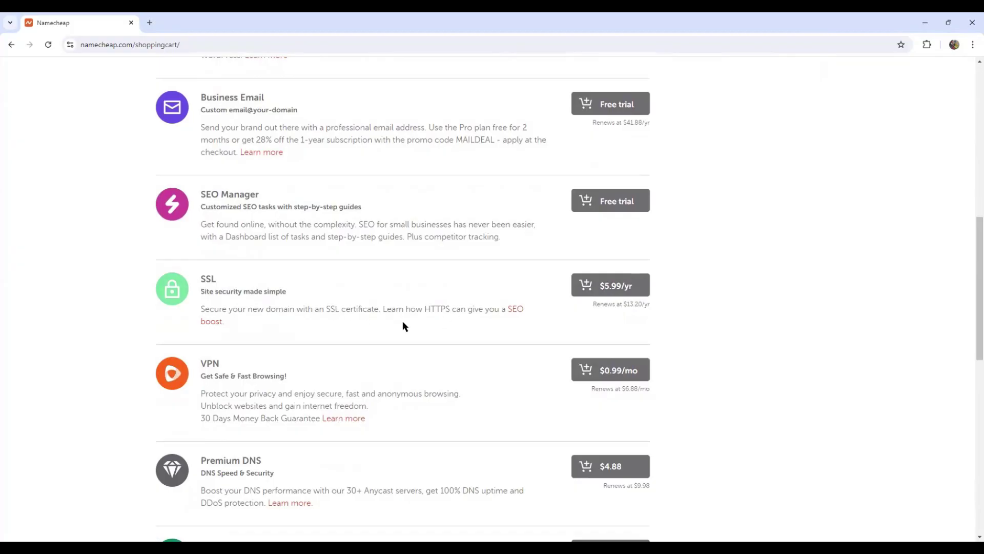
Step: Open the SEO boost HTTPS article in a new tab and read its SSL explanation
right_click(523, 311)
left_click(534, 320)
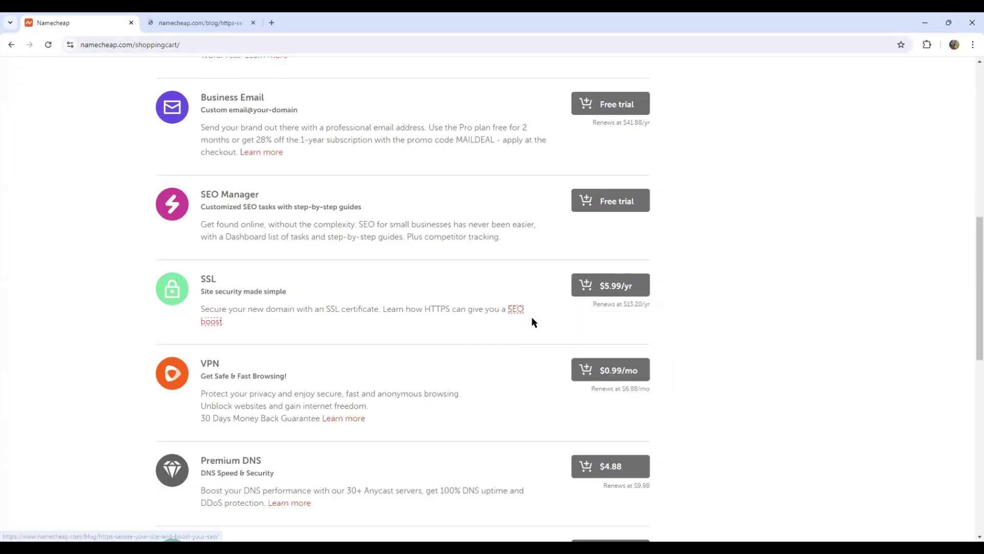
left_click(193, 25)
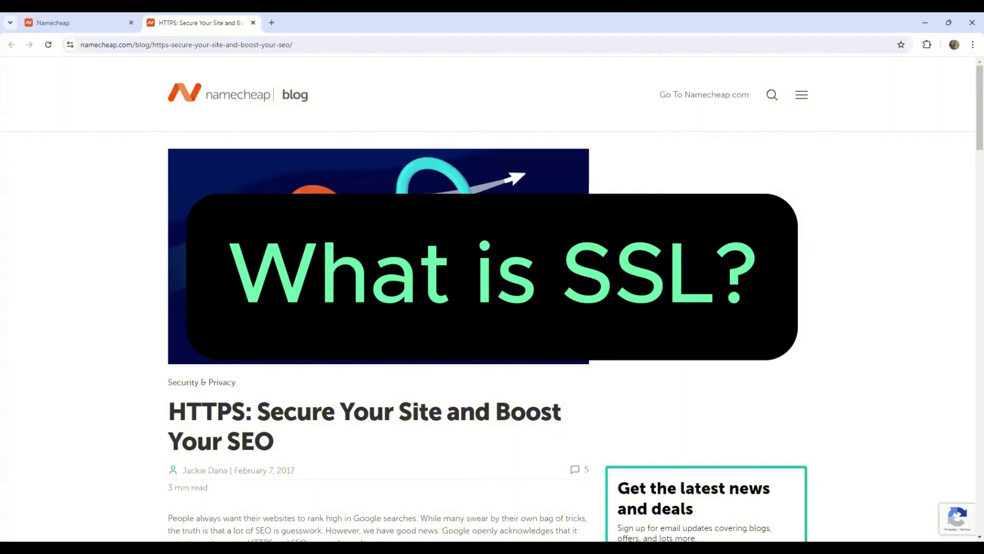
scroll(492, 307, "down", 4)
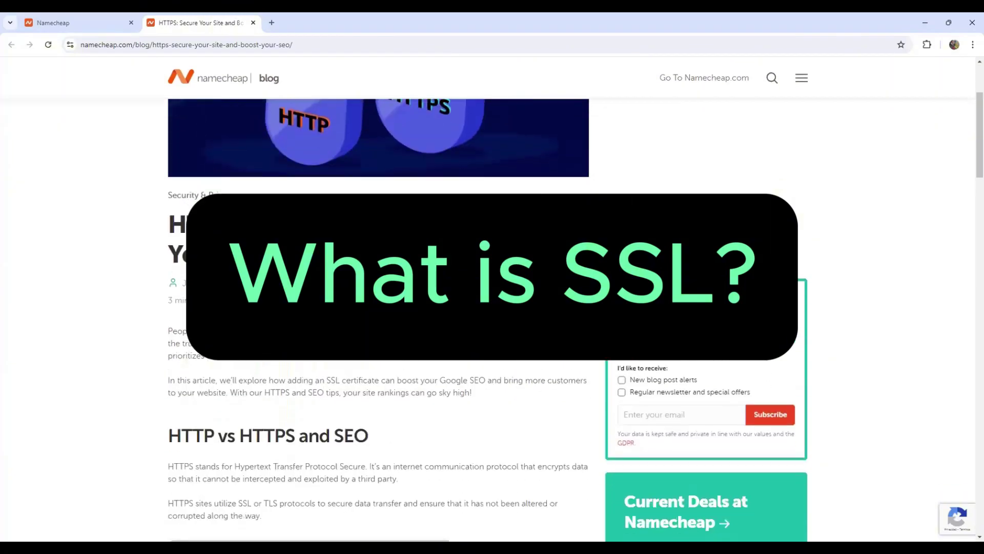
scroll(470, 277, "down", 4)
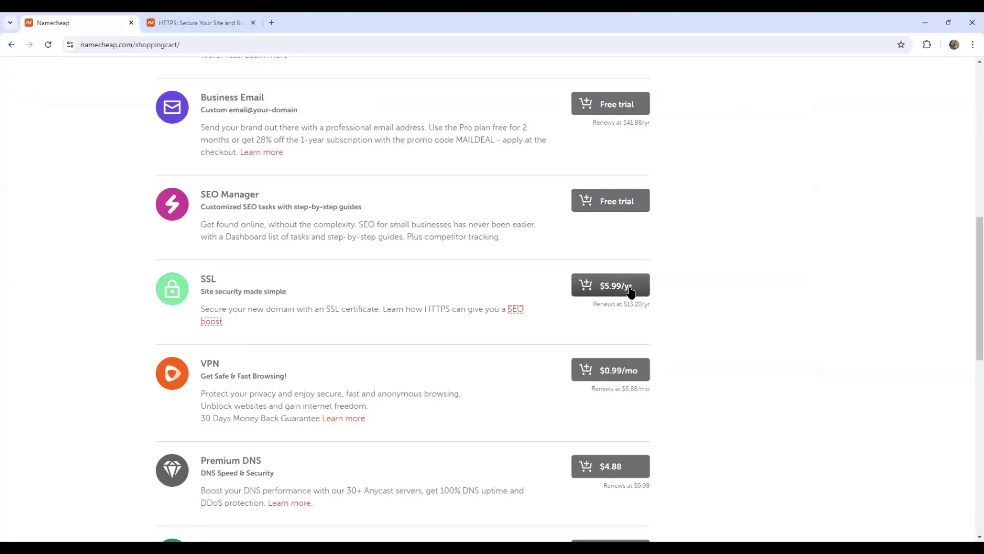
Step: Add the $5.99/yr PositiveSSL certificate, bringing the cart subtotal to $16.45
left_click(634, 292)
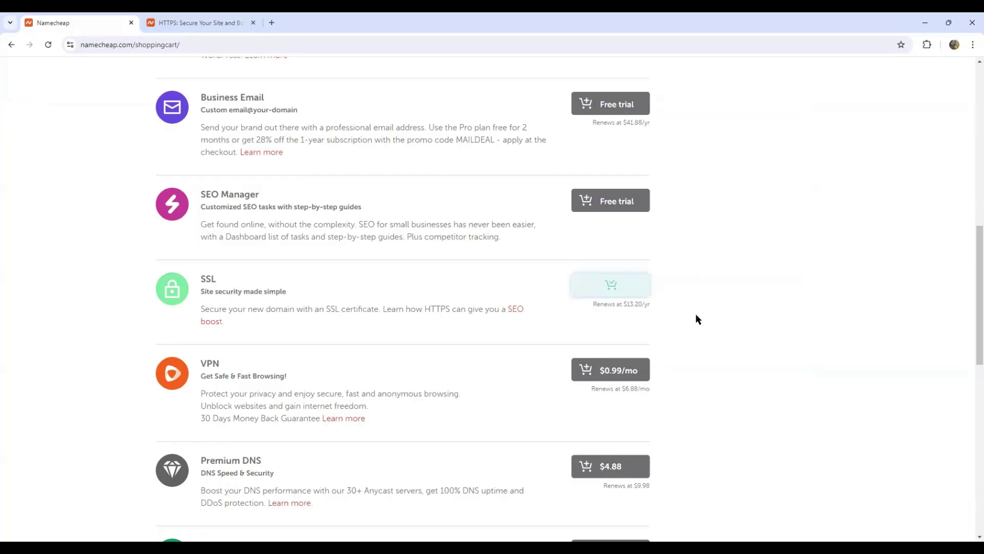
scroll(697, 301, "up", 10)
scroll(697, 320, "up", 2)
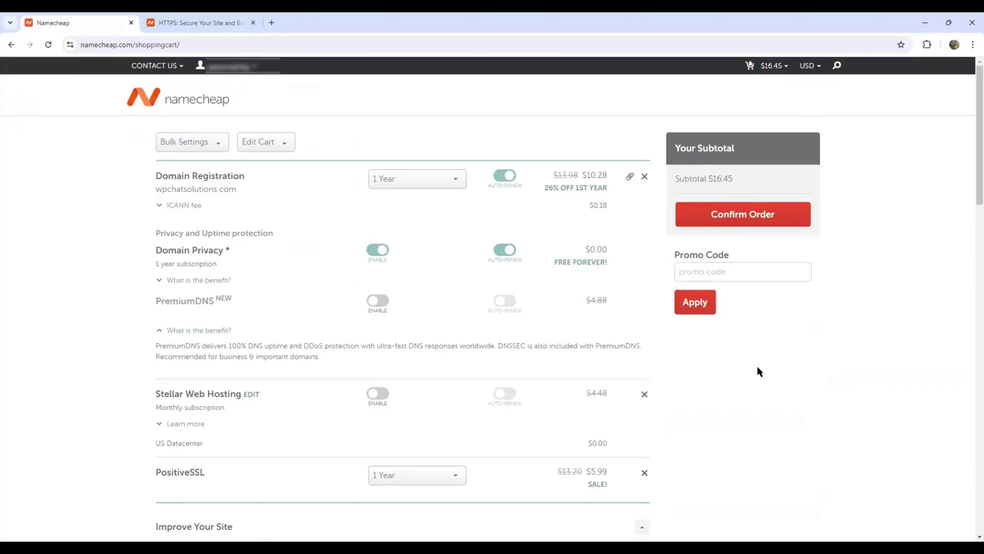
scroll(758, 365, "down", 10)
scroll(109, 313, "down", 1)
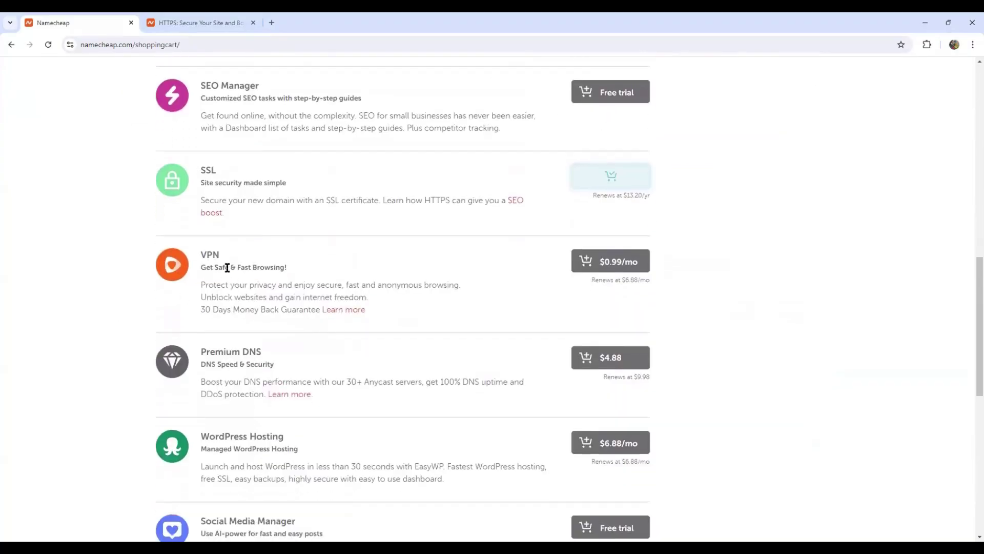
scroll(191, 307, "down", 1)
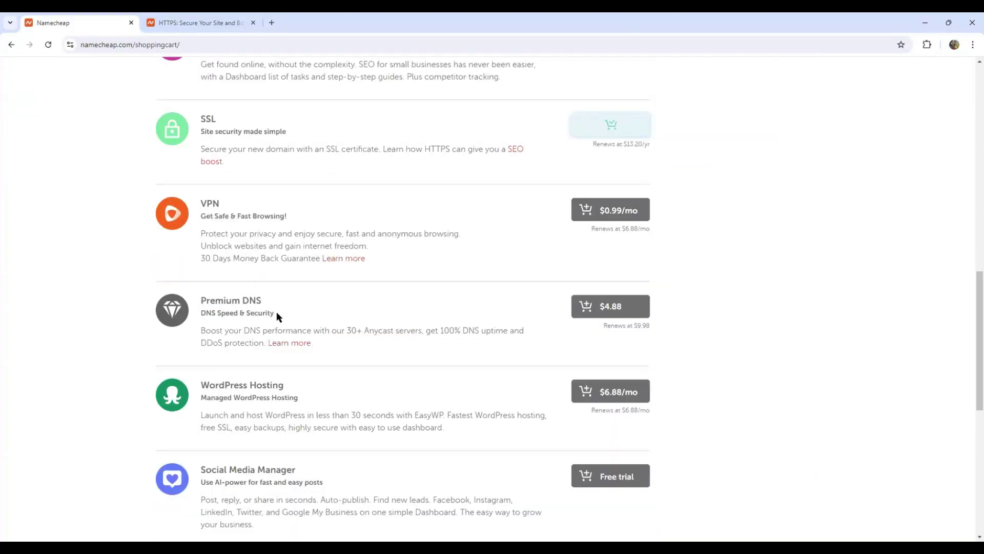
scroll(134, 364, "down", 1)
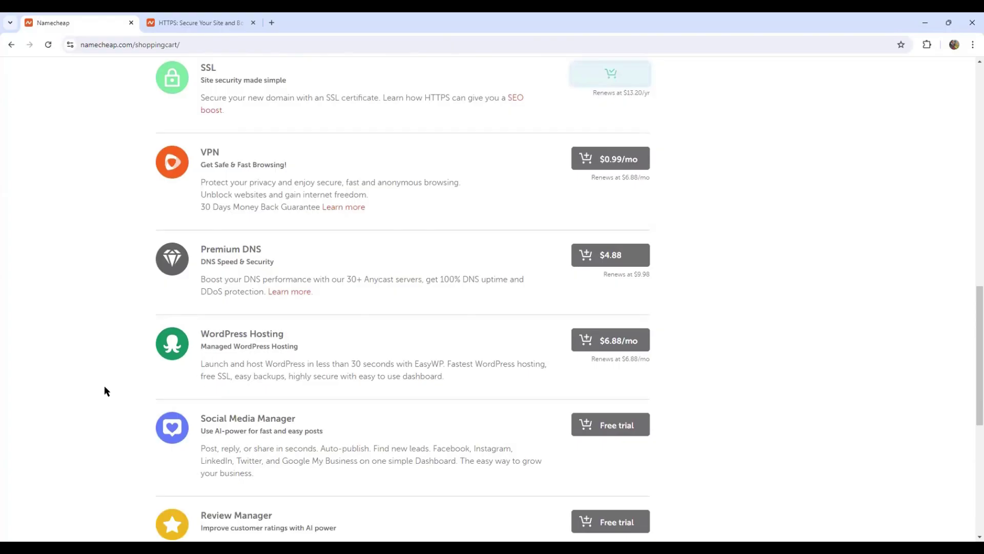
scroll(109, 377, "down", 4)
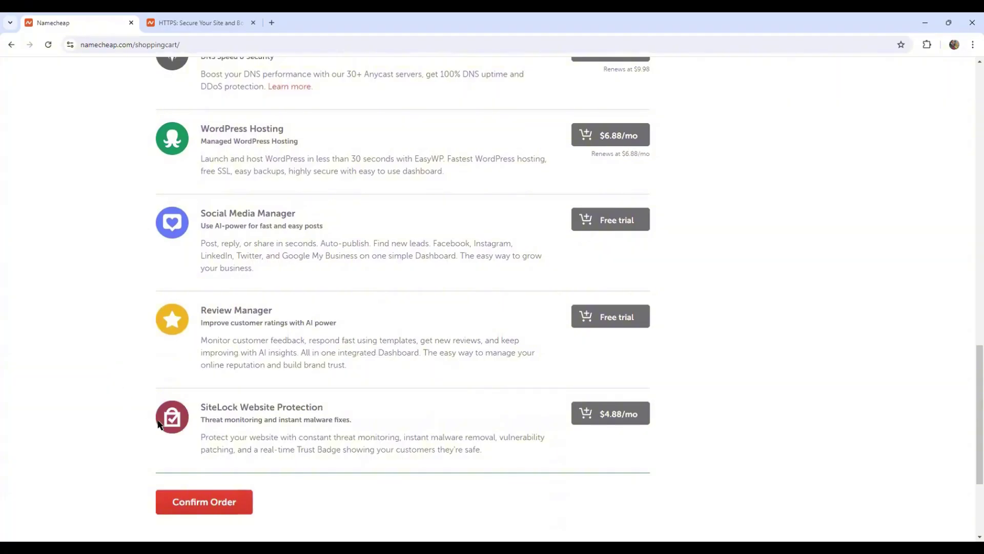
Step: Confirm the order and check the $16.45 subtotal on the Place Your Order page
left_click(216, 506)
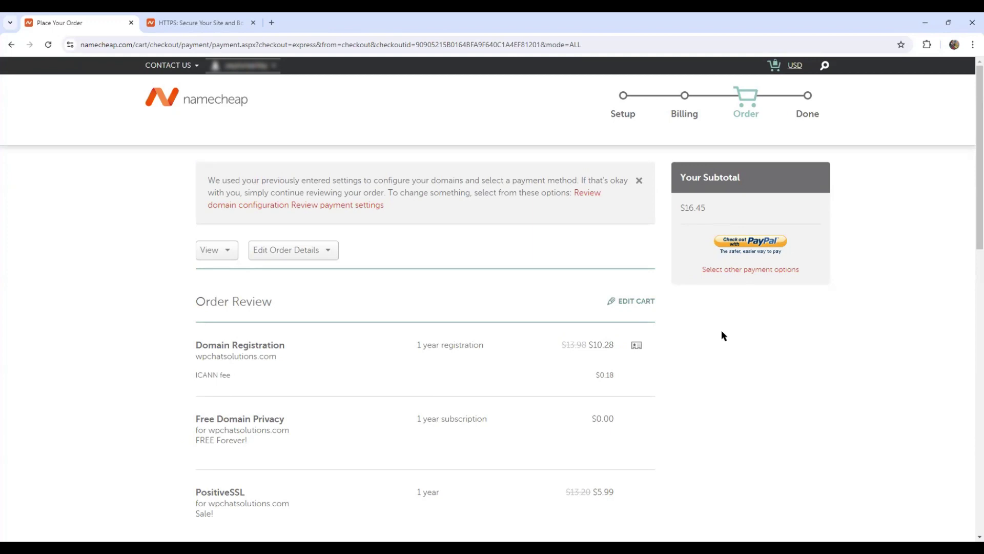
scroll(722, 333, "down", 2)
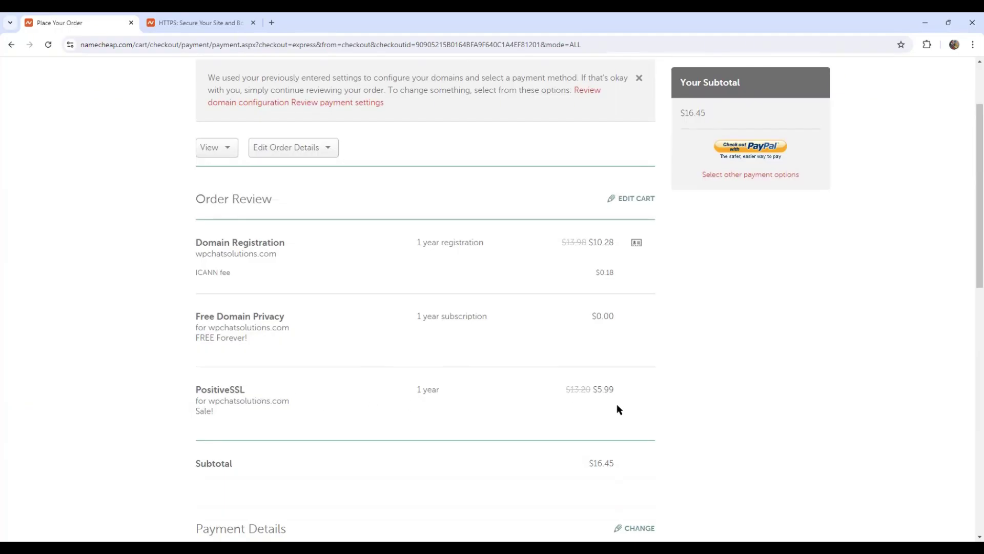
double_click(604, 463)
left_click(623, 467)
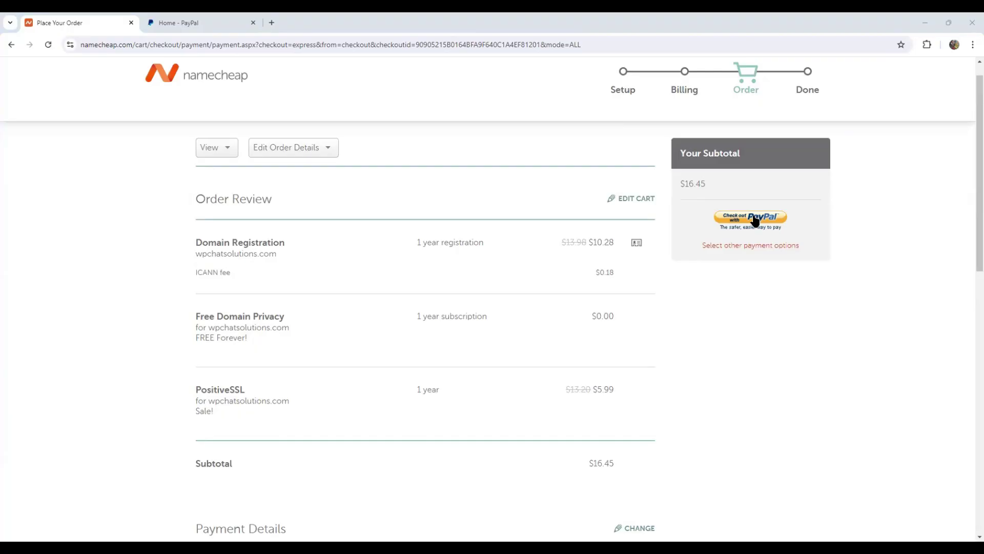
Step: Pay the $16.45 order through PayPal and return to Namecheap
left_click(755, 220)
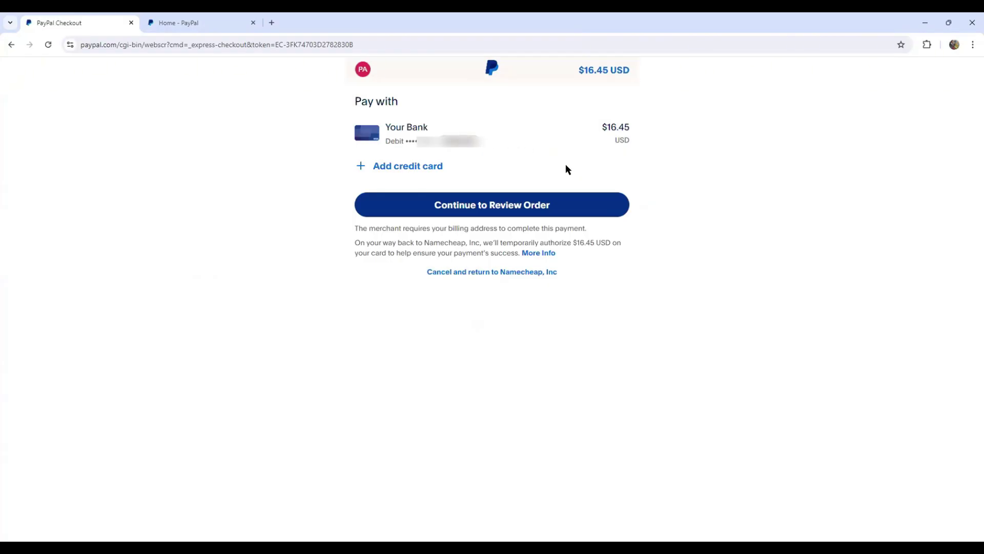
left_click(580, 206)
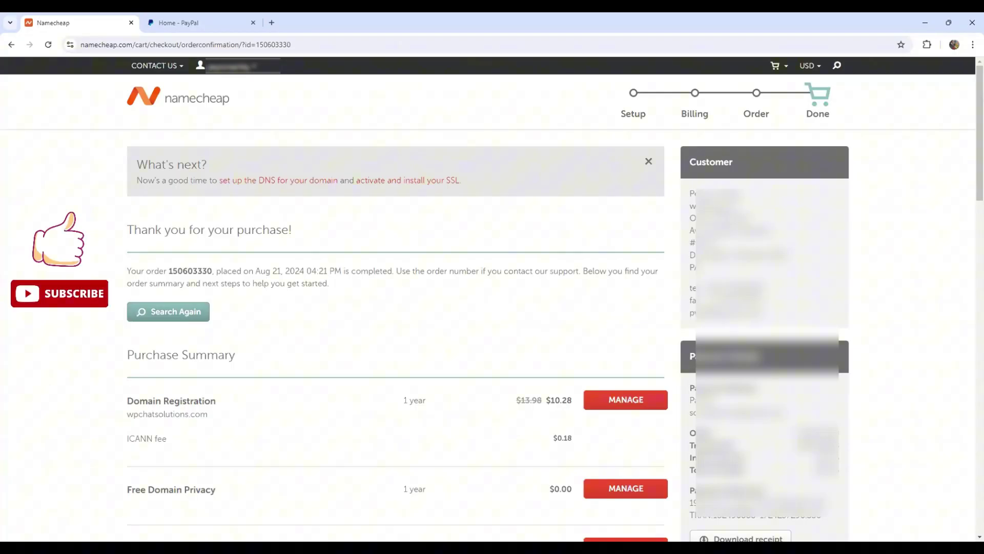
Step: Review the 'Thank you for your purchase' confirmation page
scroll(877, 455, "down", 3)
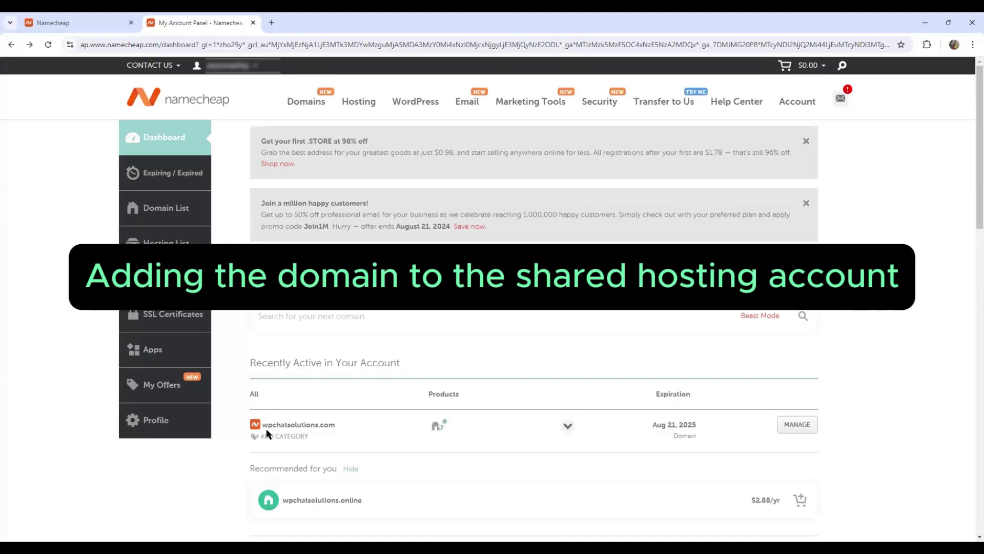
Step: Switch wpchatsolutions.com's nameservers to Namecheap Web Hosting DNS and save
left_click(797, 425)
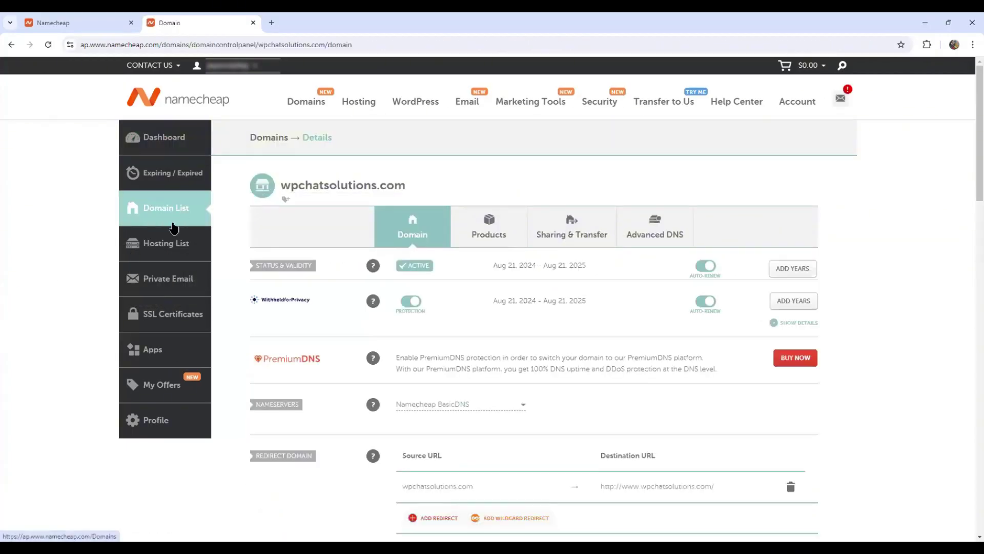
mouse_move(372, 404)
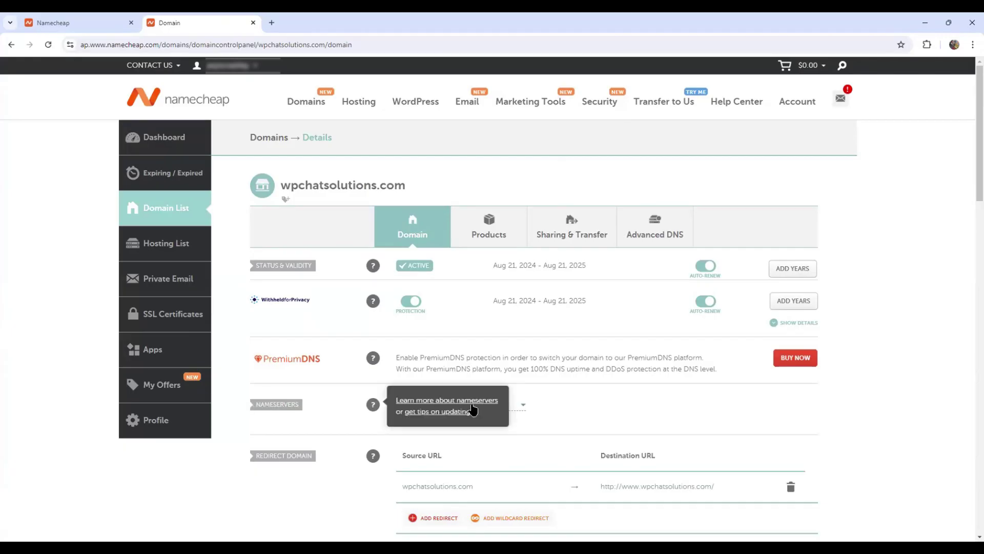
left_click(522, 405)
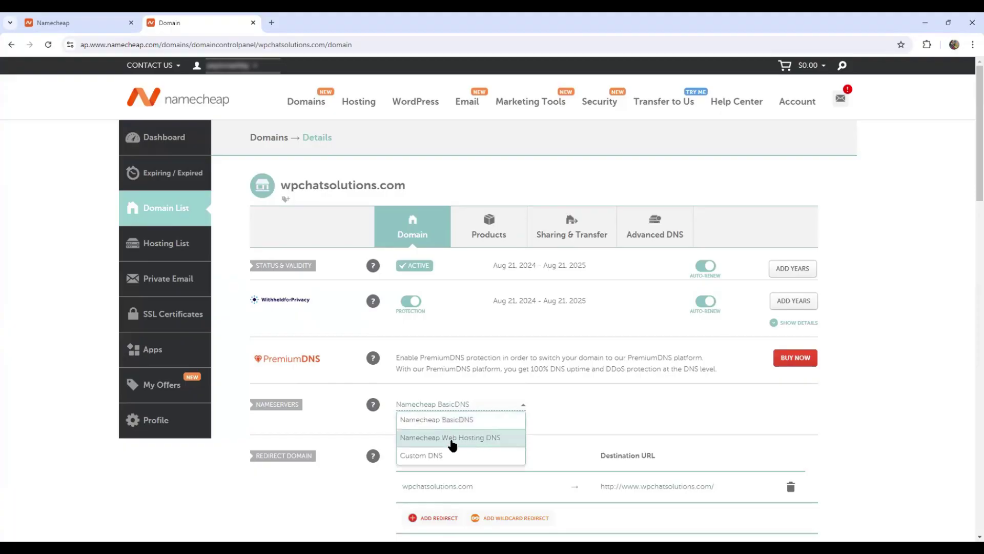
left_click(503, 440)
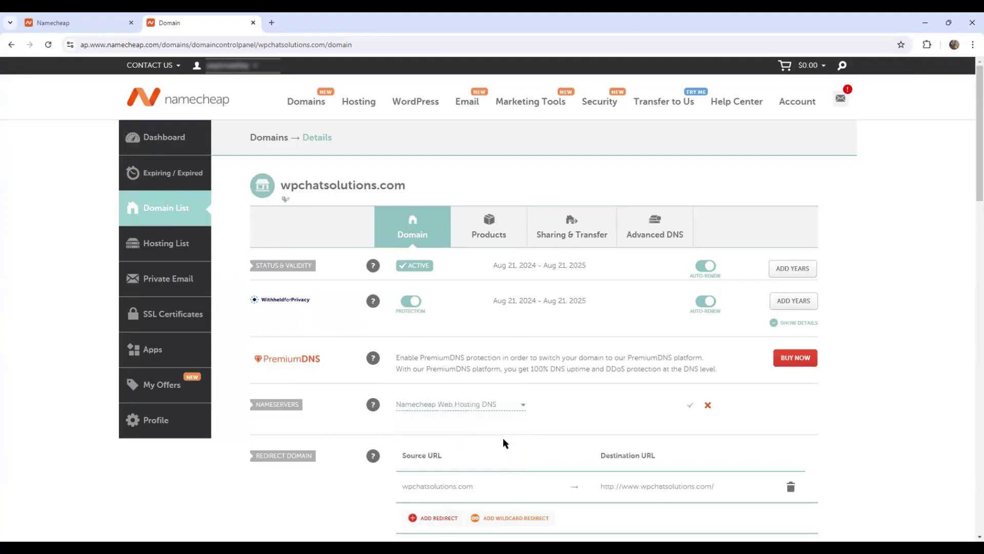
left_click(690, 404)
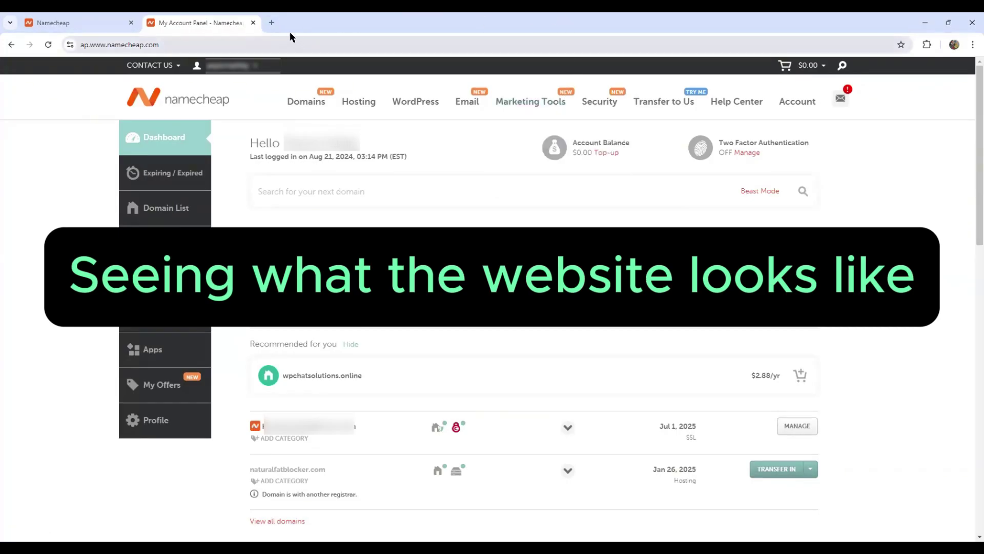
Step: Load wpchatsolutions.com in a new tab and scroll through its Namecheap parked page
left_click(272, 22)
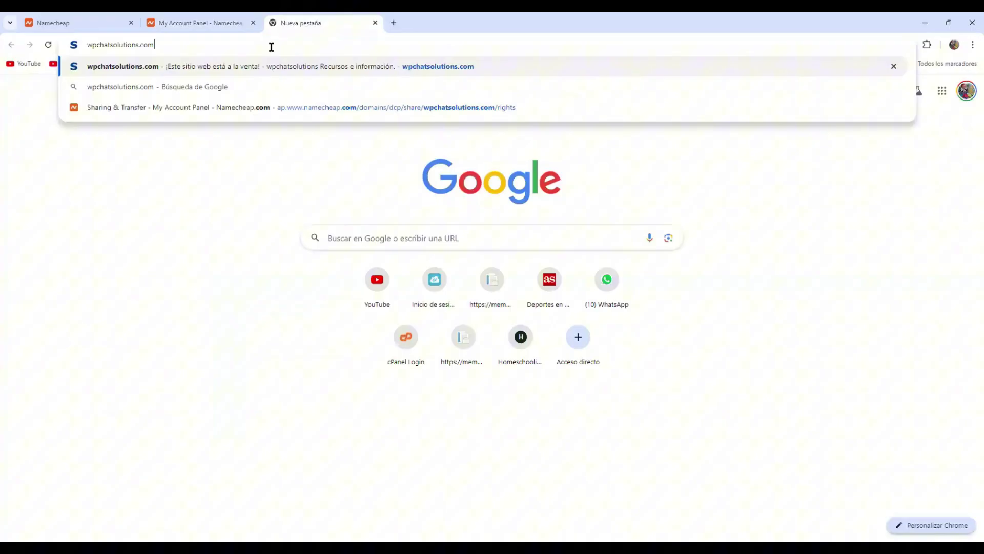
key("Return")
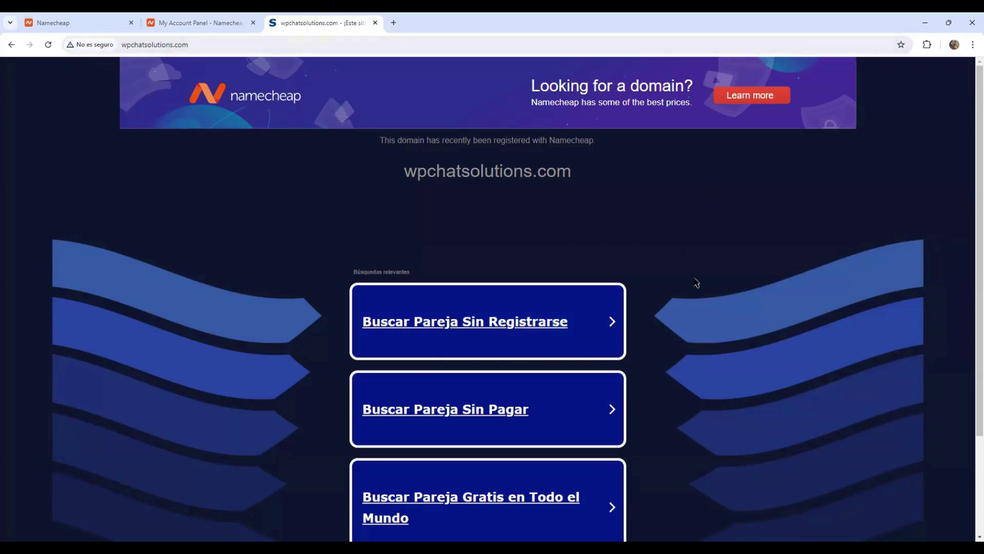
scroll(593, 294, "down", 3)
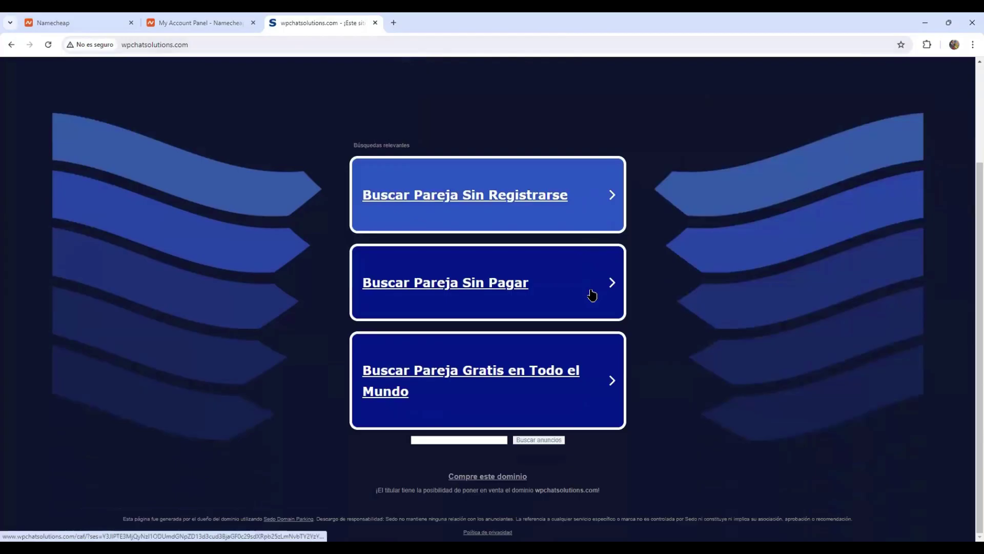
scroll(654, 298, "up", 3)
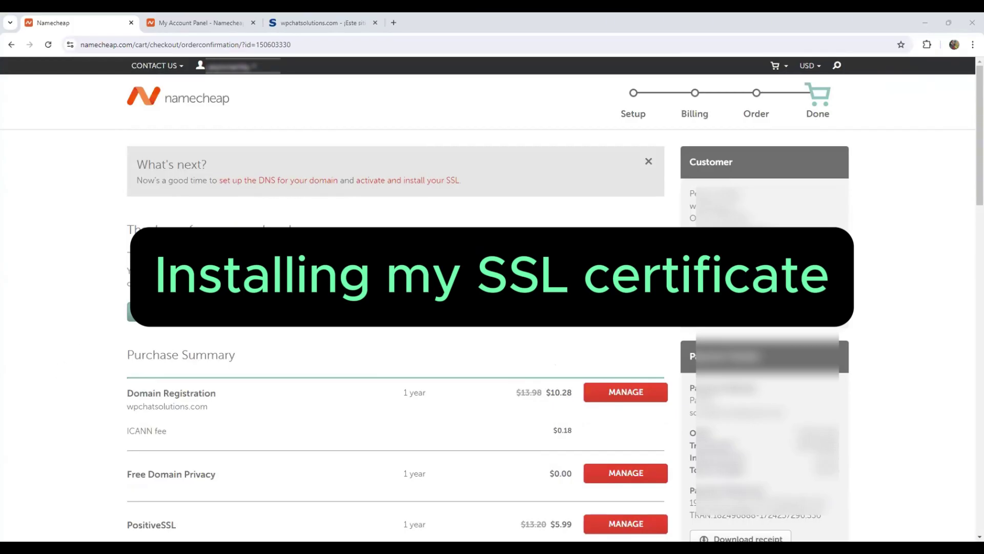
Step: Open the PositiveSSL certificate's management page and start its activation
scroll(119, 463, "down", 2)
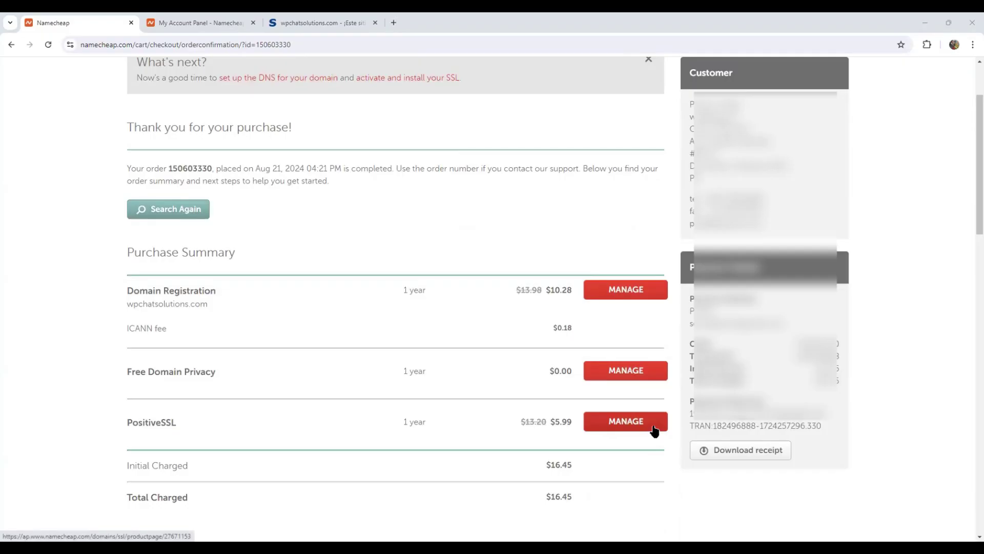
left_click(655, 431)
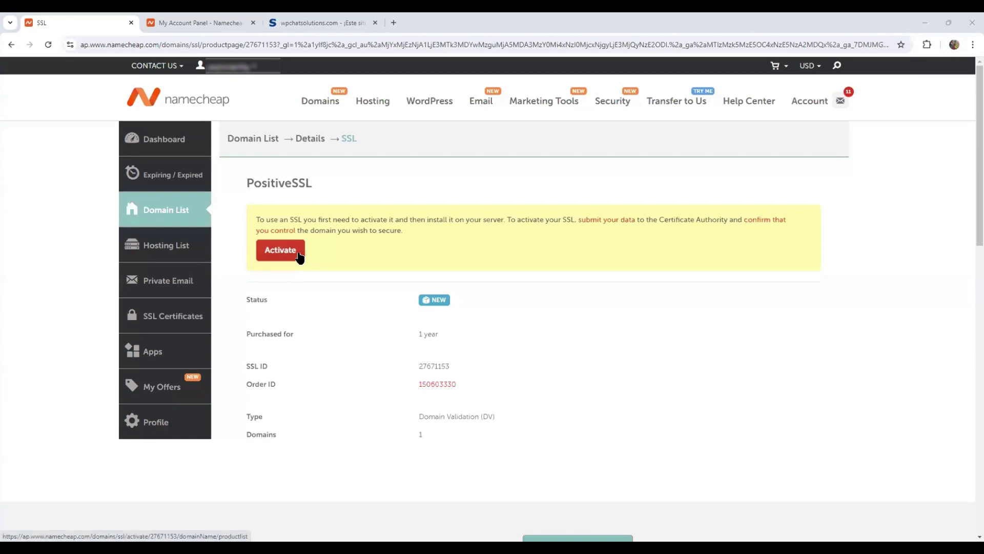
left_click(300, 256)
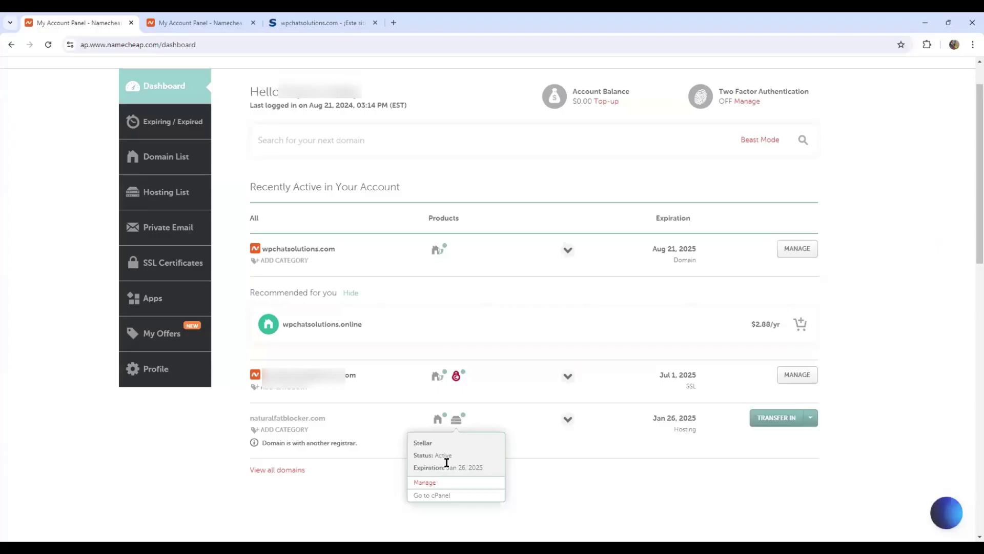
Step: Launch cPanel for the Stellar plan and open its Domains list
left_click(435, 494)
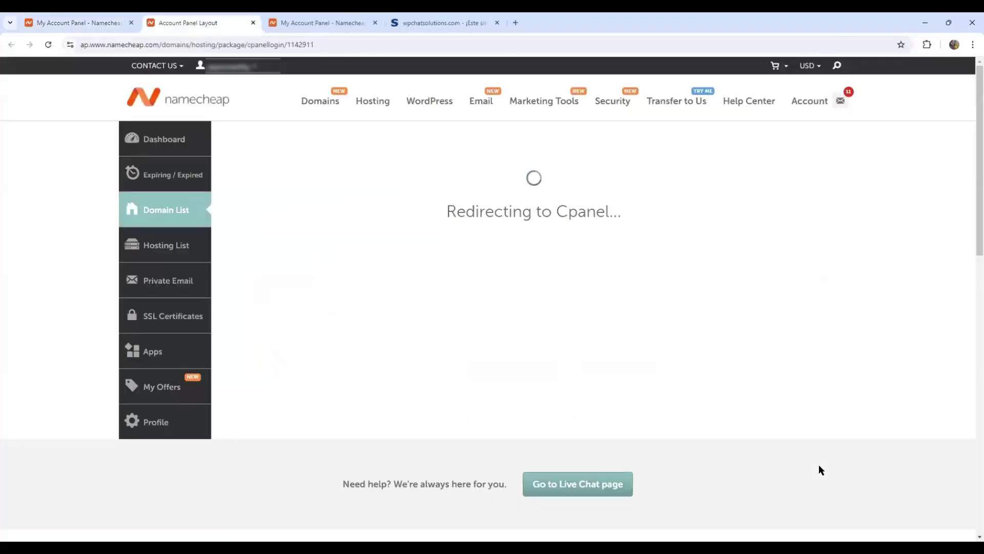
key("ctrl+f")
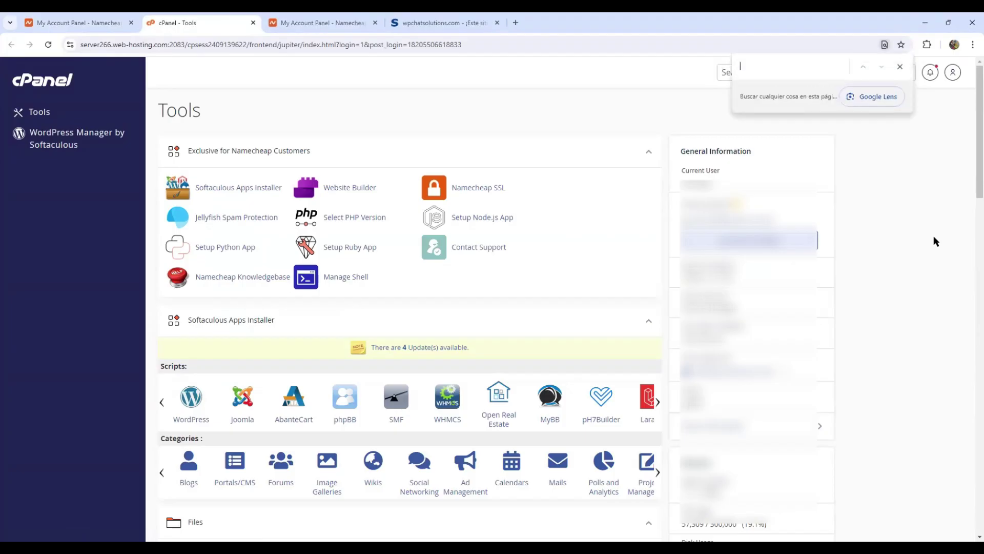
type("doma")
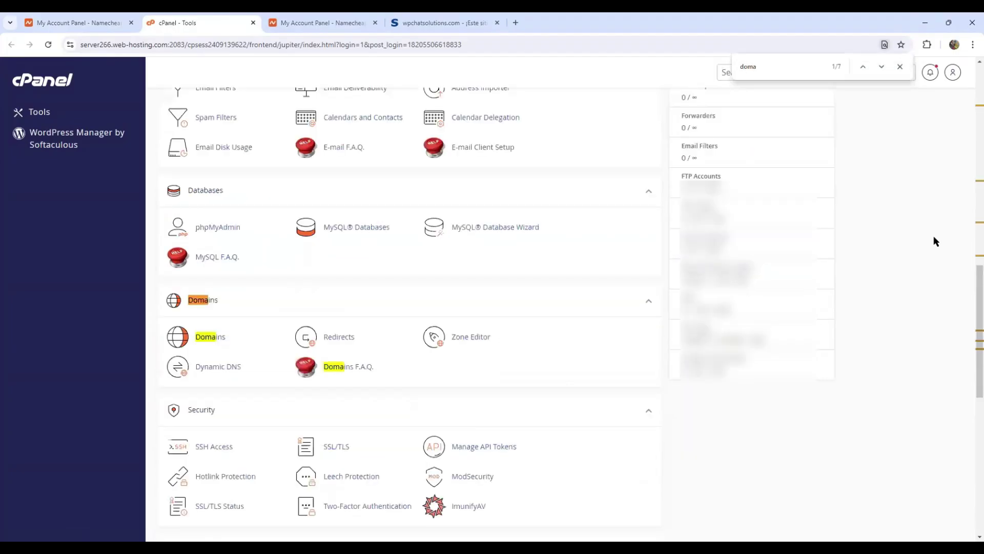
left_click(205, 339)
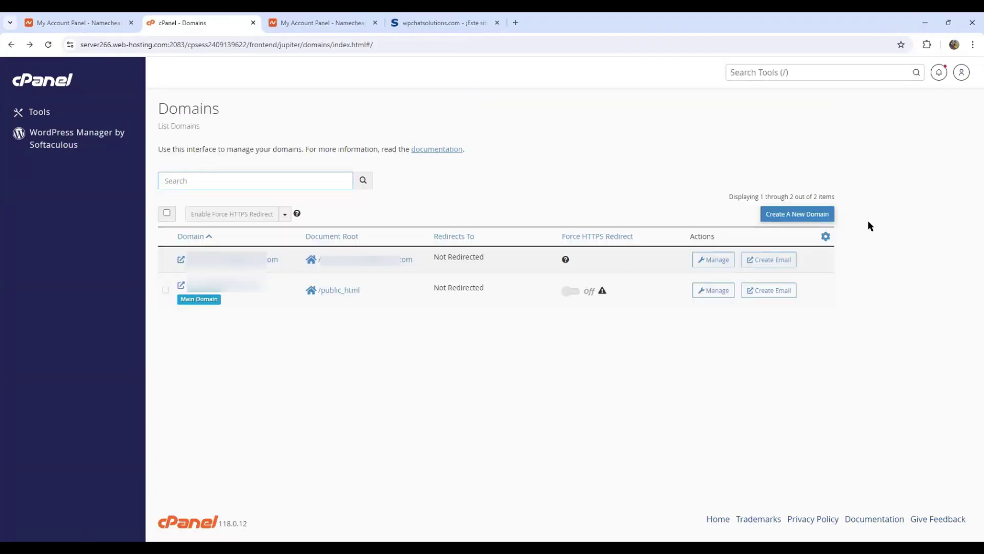
left_click(815, 217)
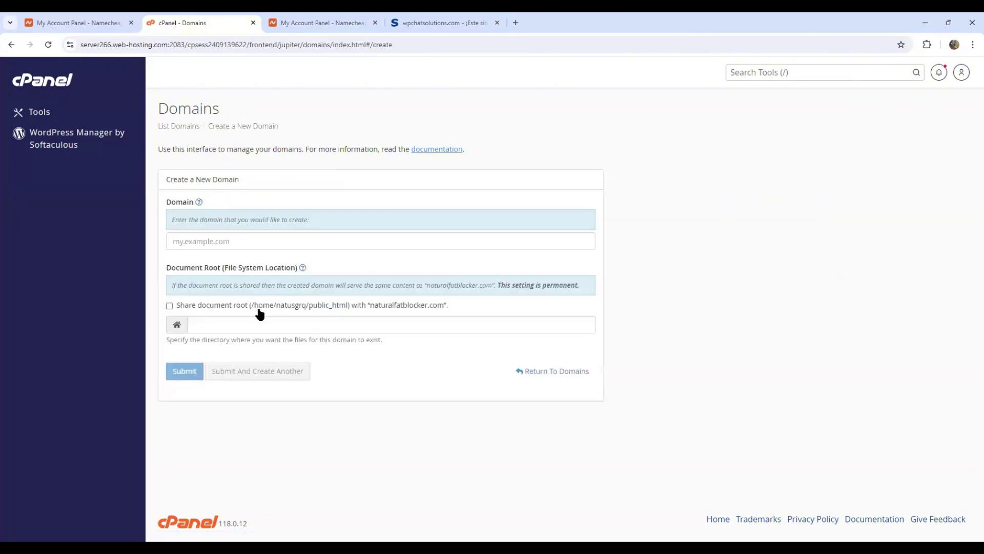
left_click(207, 242)
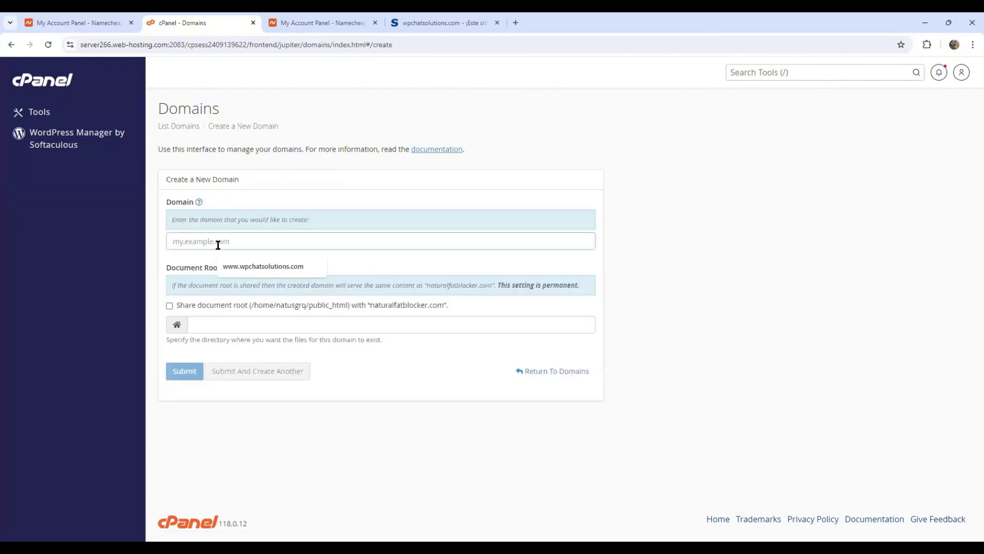
left_click(267, 266)
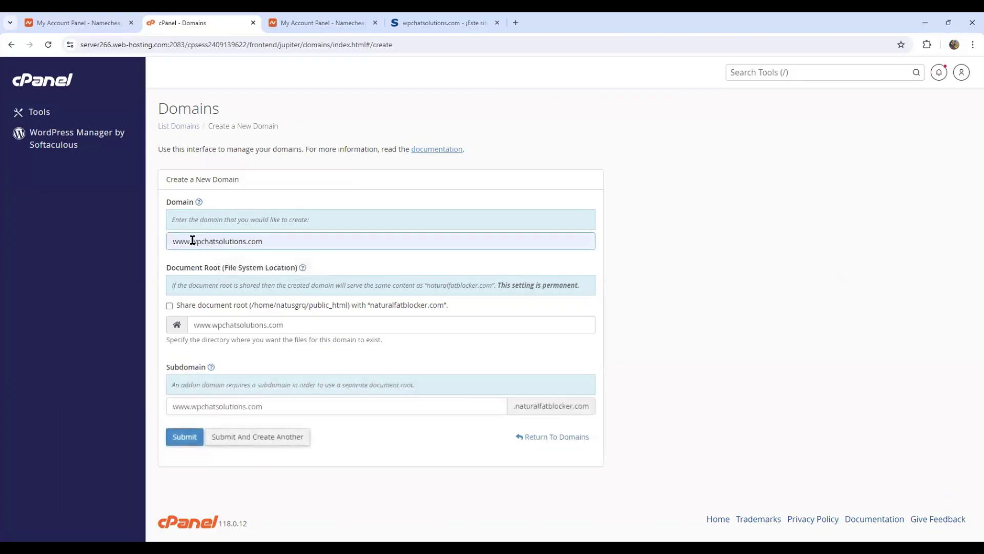
left_click_drag(191, 241, 170, 241)
key("BackSpace")
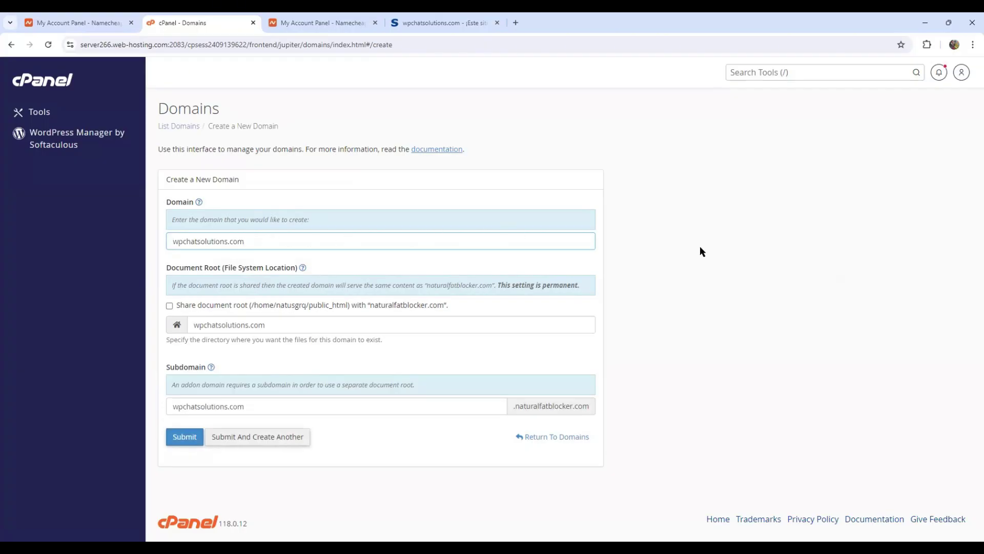
left_click(178, 438)
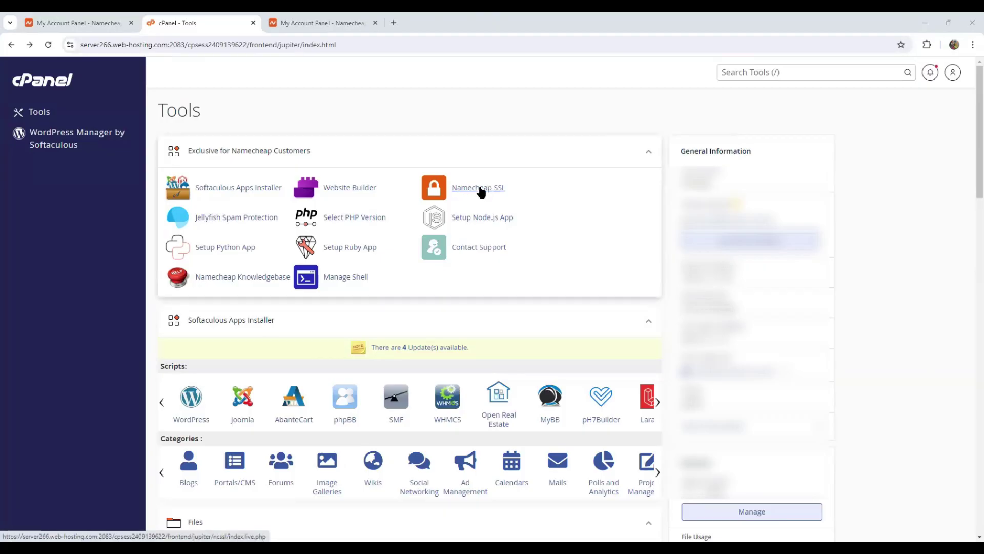
Step: Link Namecheap in cPanel's Namecheap SSL, view installed certificates, and open wpchatsolutions.com in a new tab
left_click(480, 192)
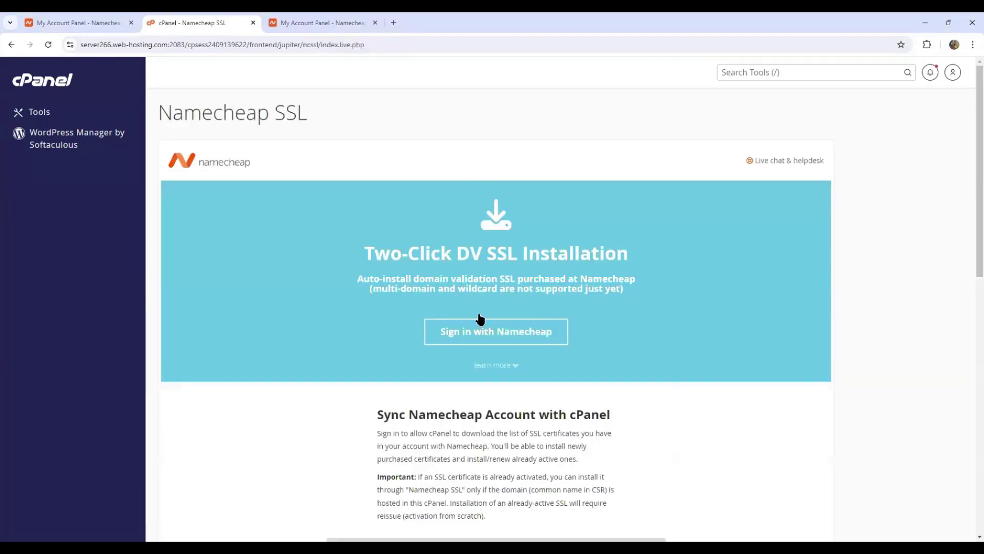
left_click(511, 336)
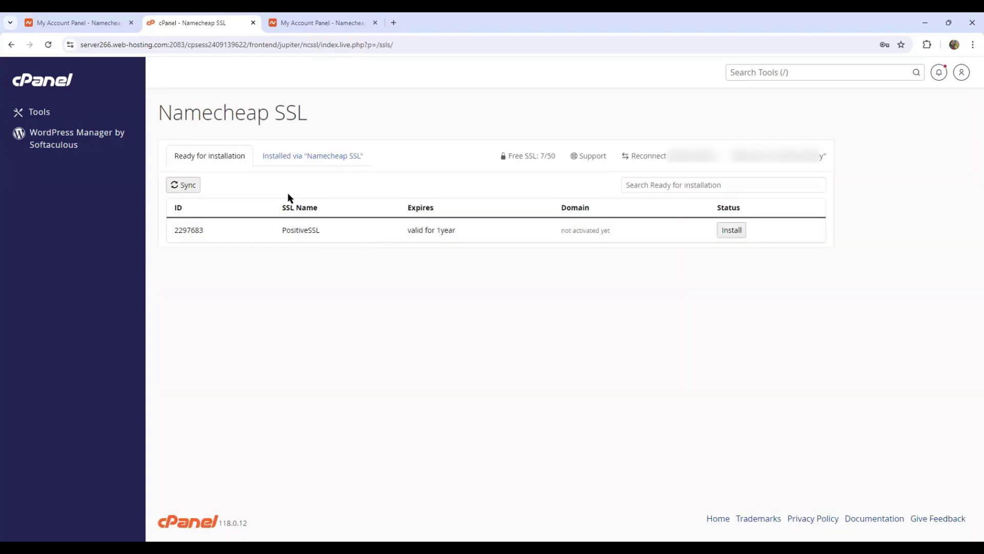
left_click(276, 161)
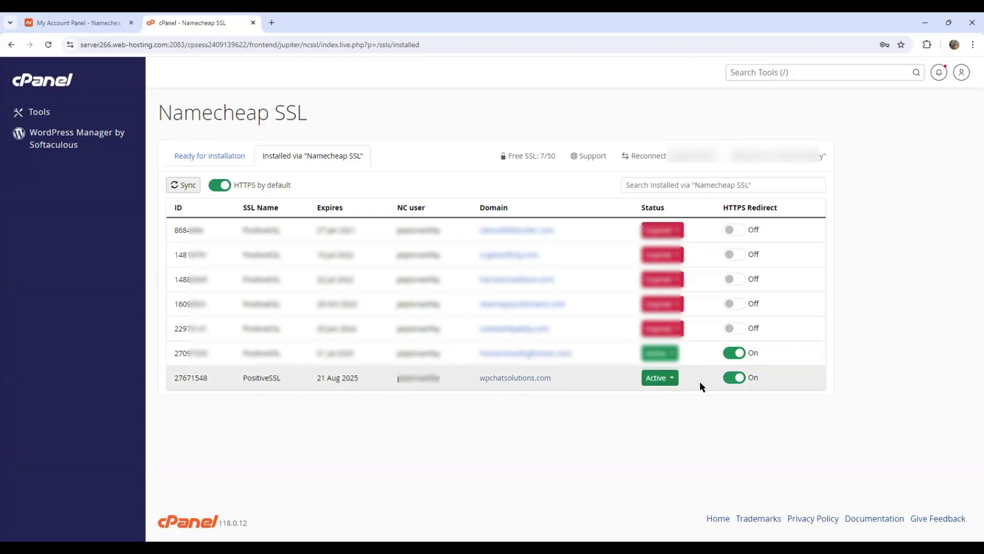
right_click(506, 381)
left_click(520, 387)
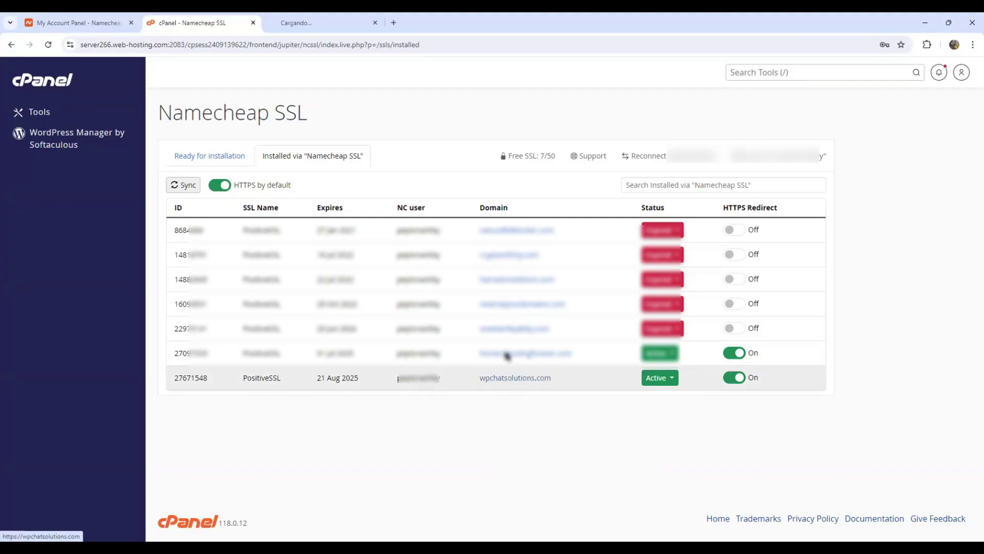
Step: Check the site-info panel to confirm wpchatsolutions.com uses a secure connection
left_click(271, 23)
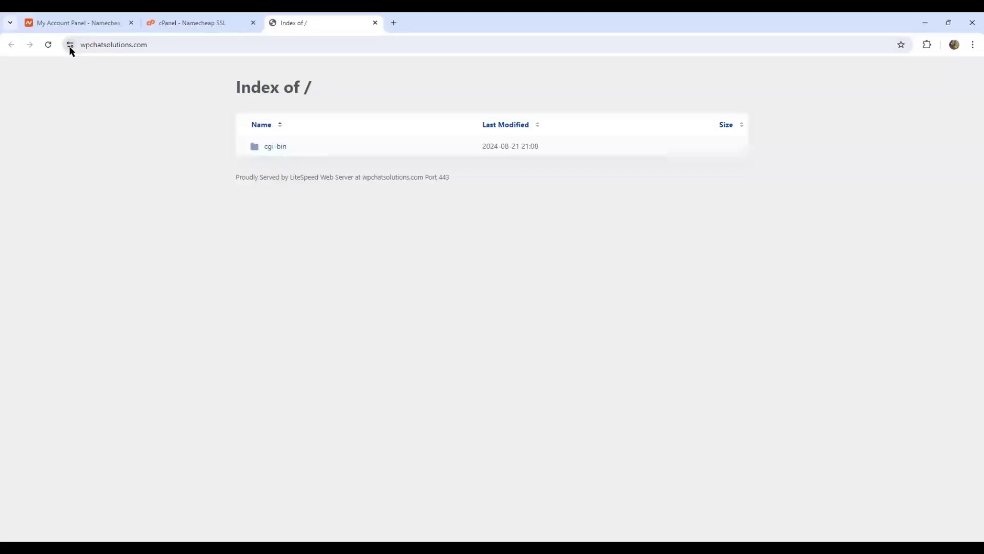
left_click(70, 45)
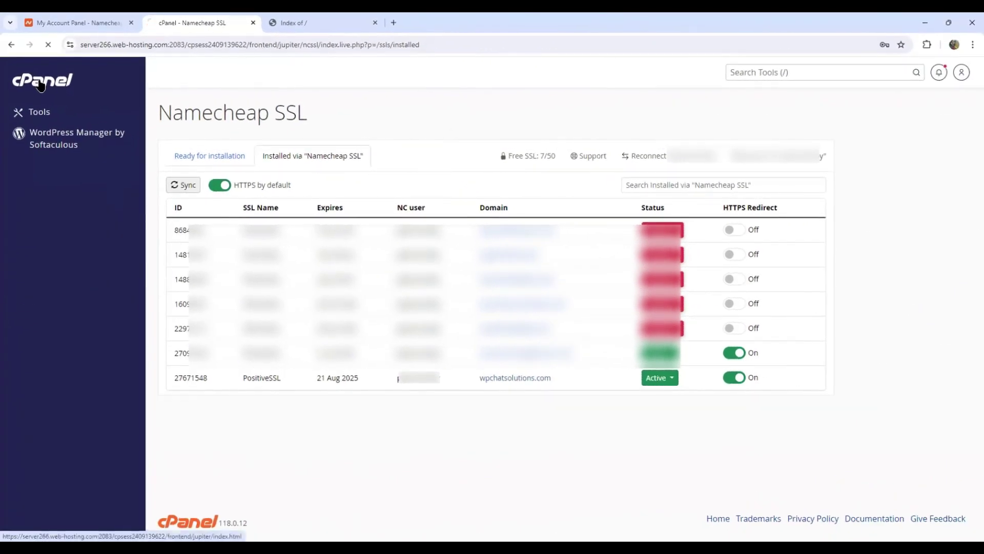
Step: Open Softaculous's WordPress installer from cPanel and choose wpchatsolutions.com as the install domain
left_click(41, 86)
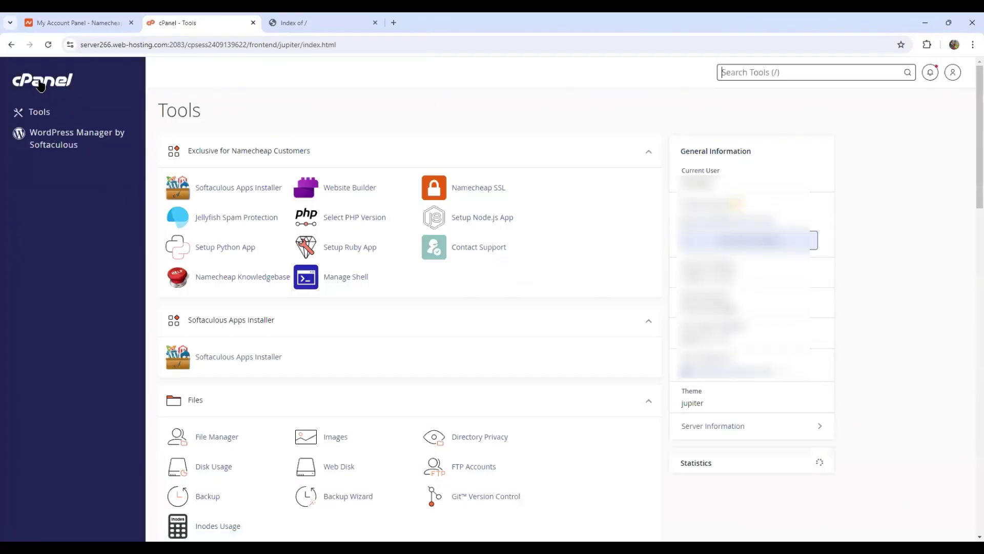
key("ctrl+f")
type("wordpre")
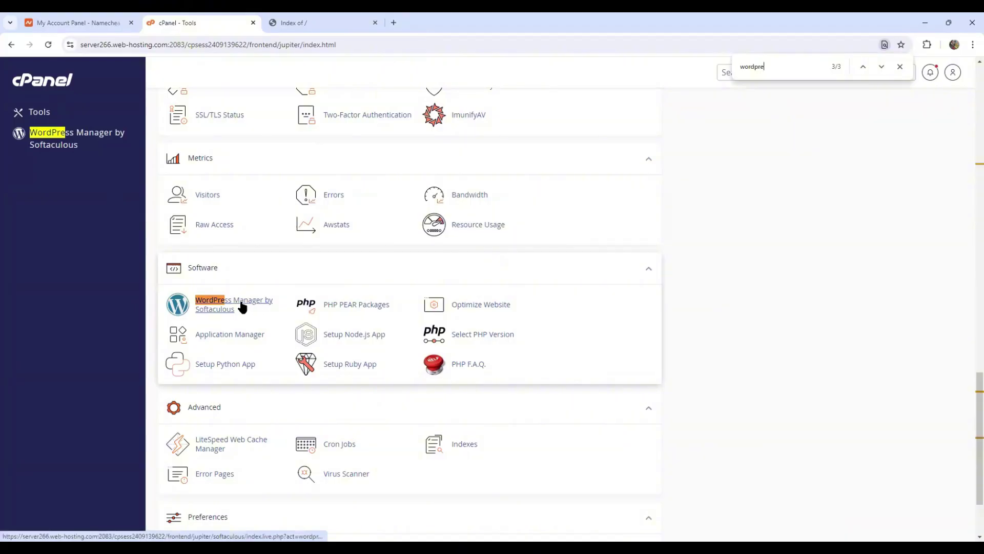
left_click(243, 306)
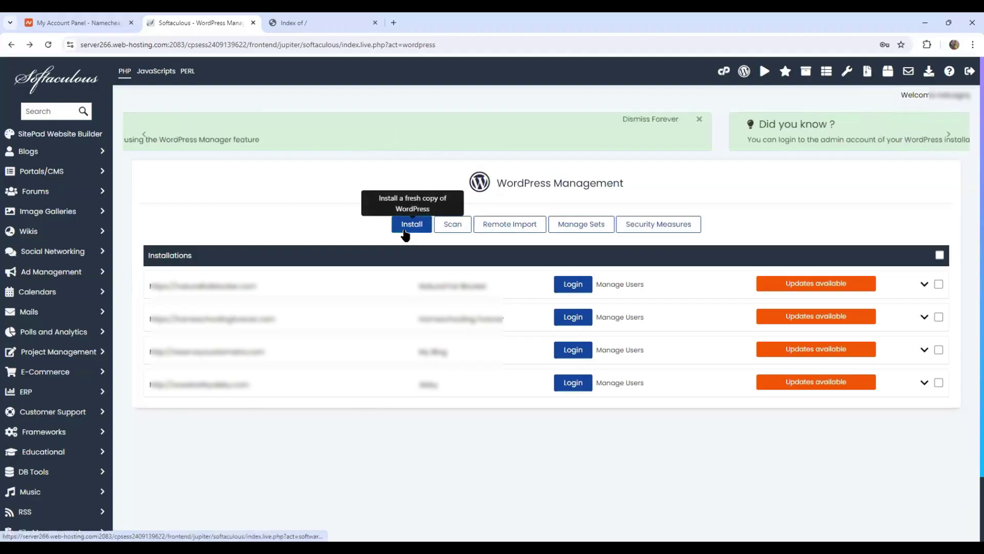
left_click(405, 231)
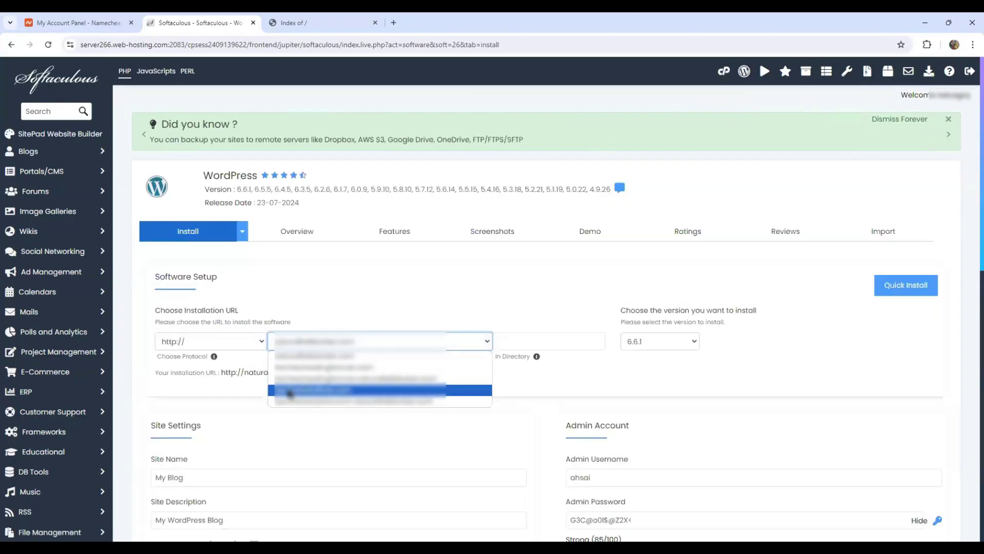
left_click(310, 390)
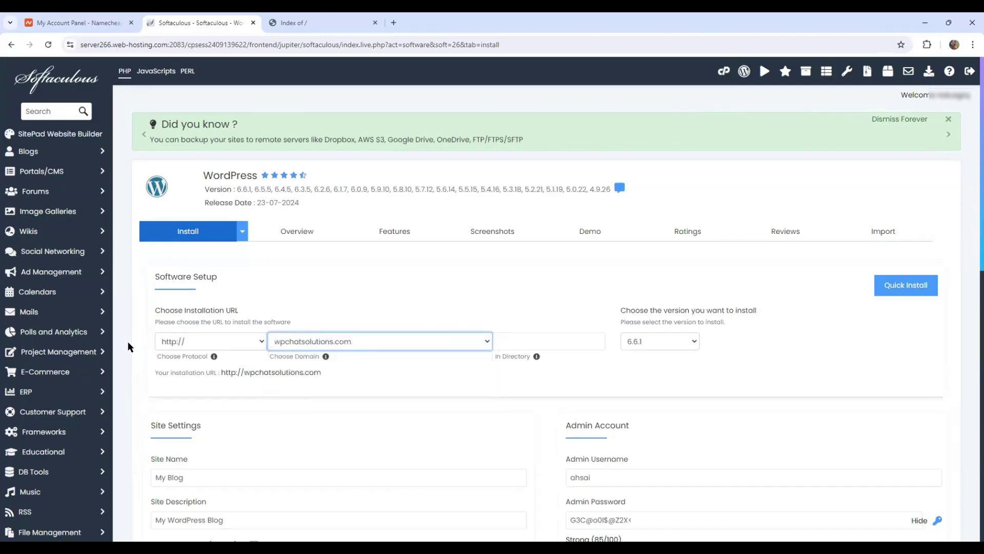
Step: Set the admin username to 'admin', select the generated password, and start the installation
scroll(260, 342, "down", 4)
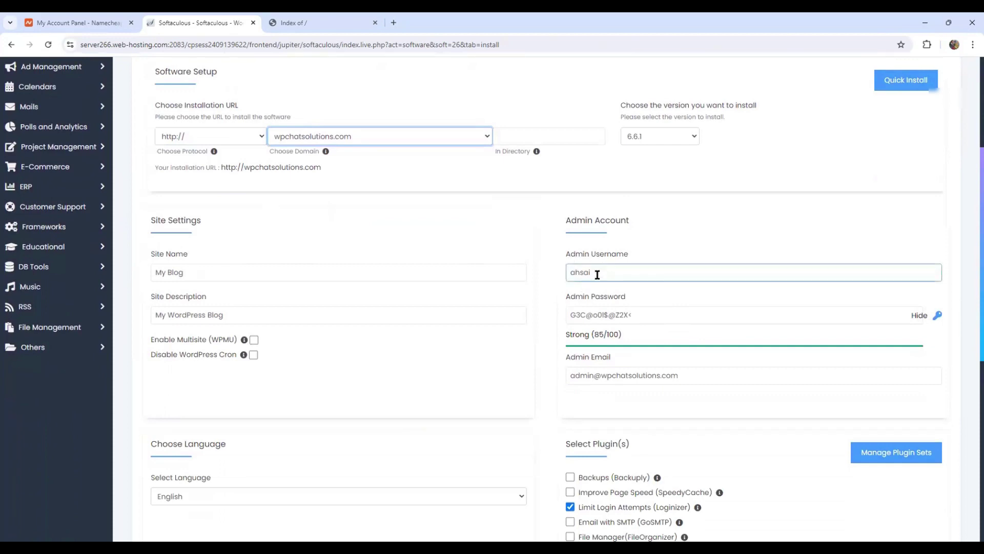
double_click(597, 274)
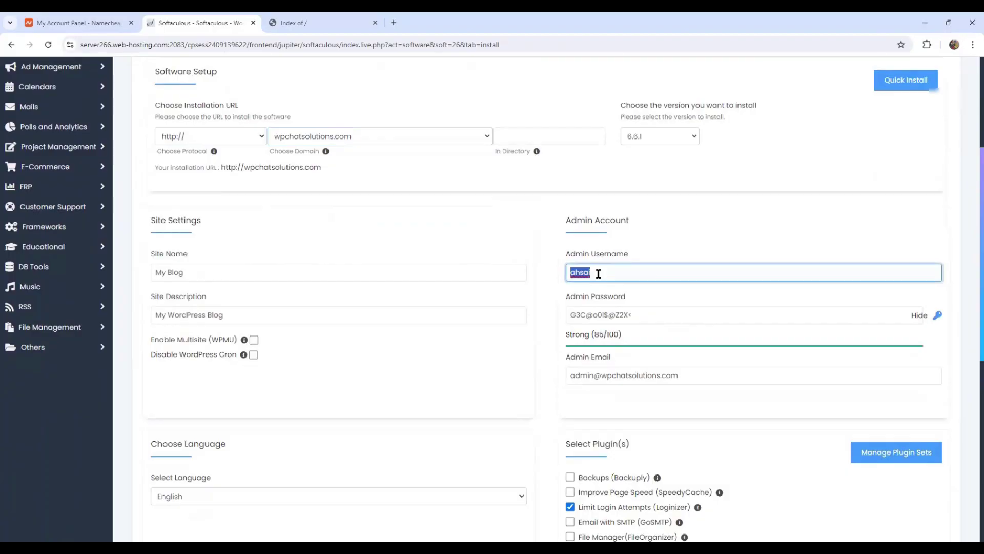
type("admin")
left_click(591, 311)
triple_click(590, 311)
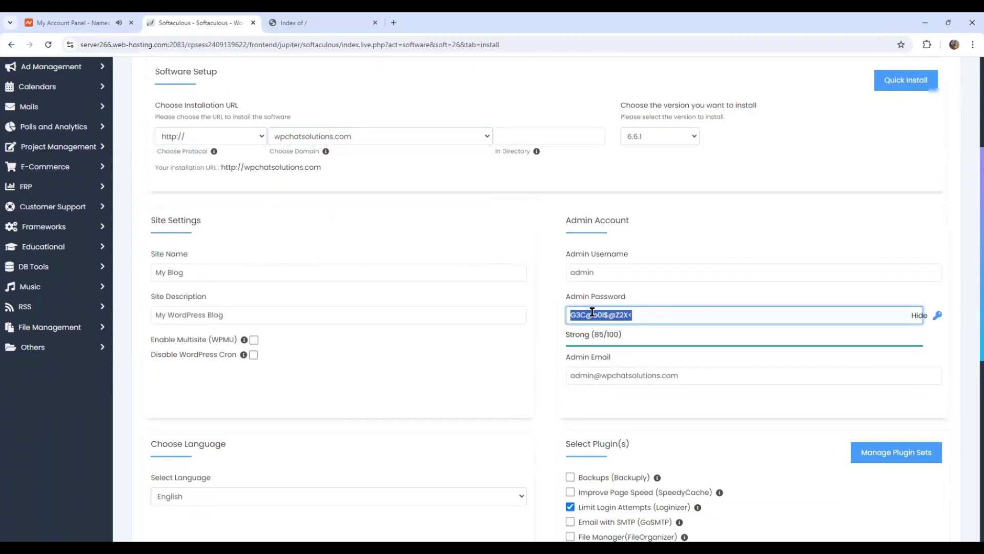
left_click(967, 314)
scroll(967, 315, "up", 3)
scroll(968, 315, "down", 7)
scroll(969, 315, "down", 4)
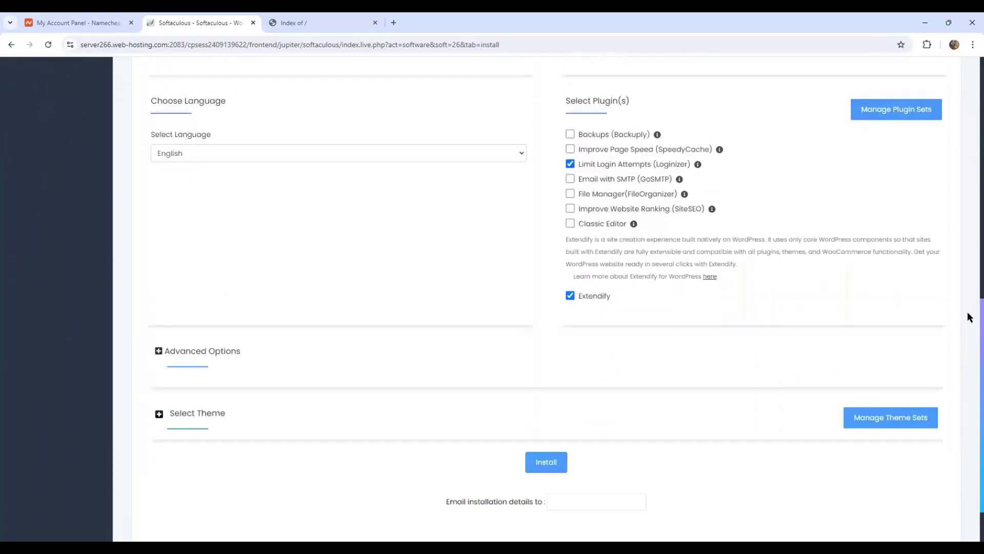
left_click(544, 402)
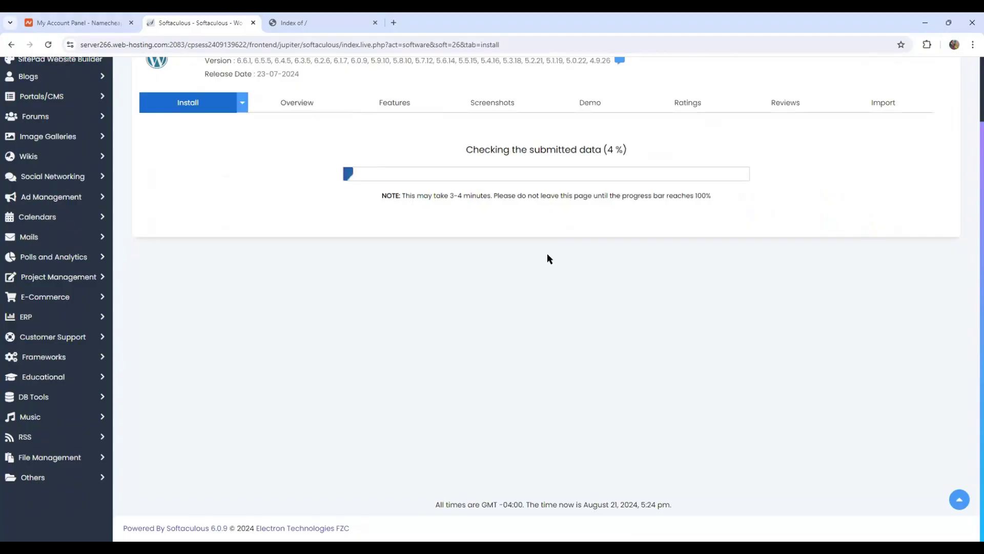
Step: Reload the site tab, then open the installed wpchatsolutions.com from Softaculous's success link
scroll(546, 254, "up", 2)
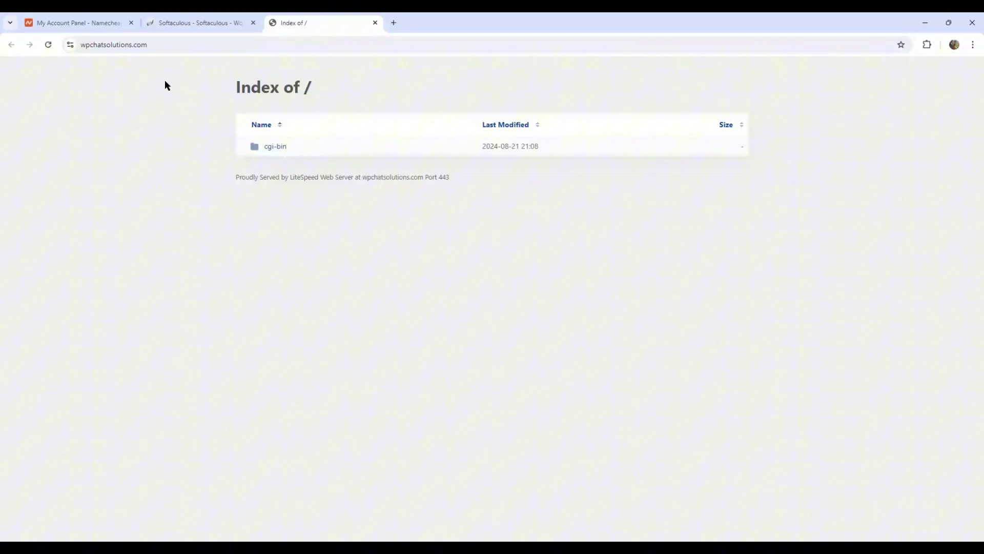
left_click(47, 45)
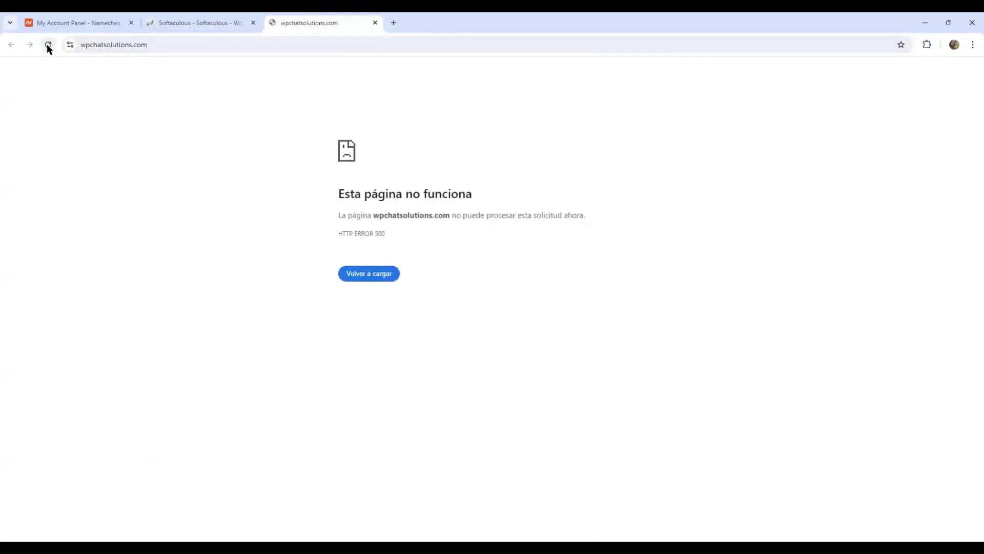
left_click(209, 26)
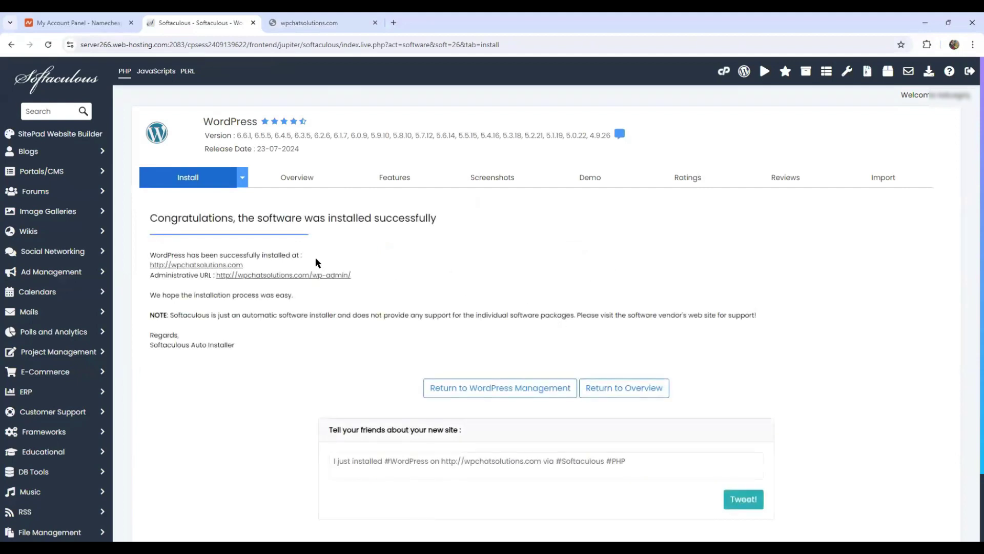
left_click(220, 264)
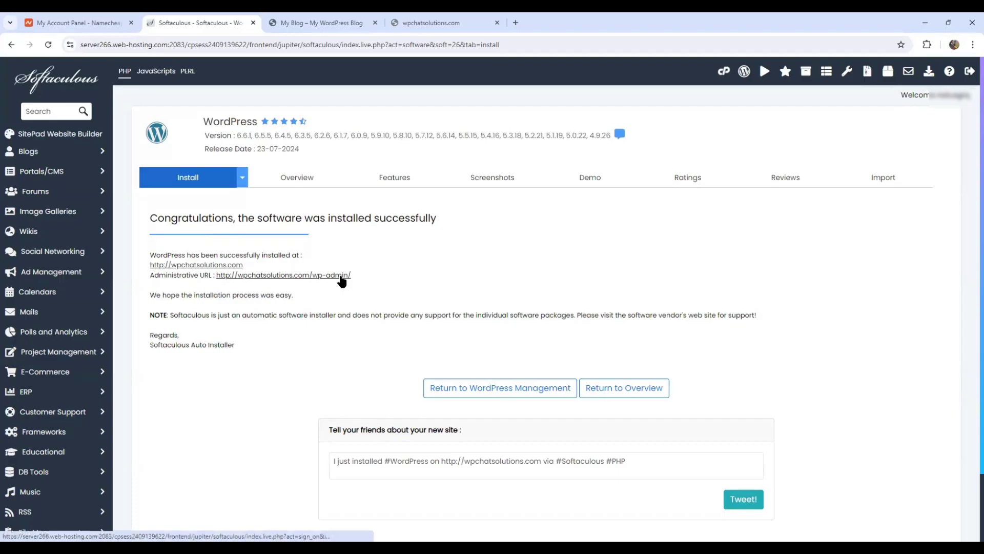
Step: View the new site's home page, return to the install summary, and open Appearance > Themes
left_click(194, 265)
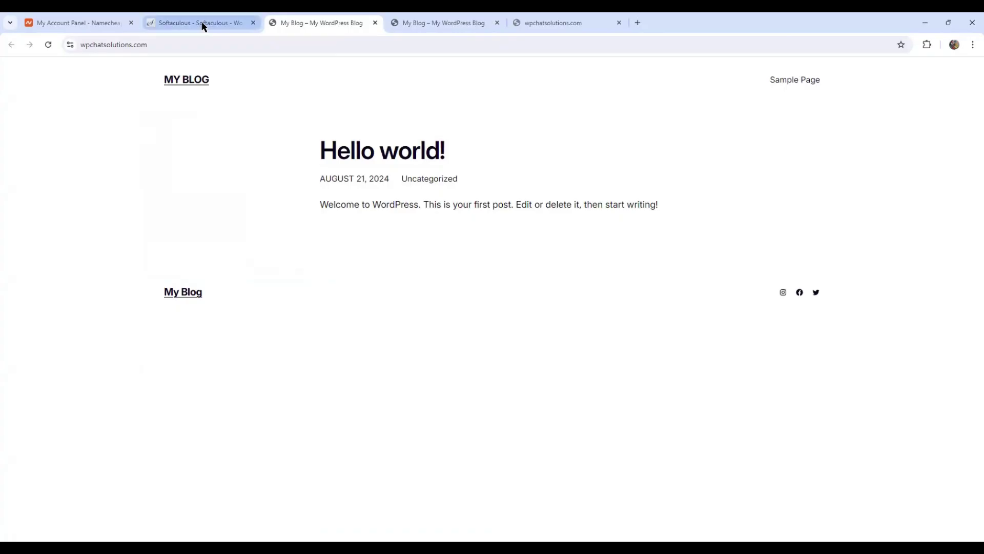
mouse_move(204, 26)
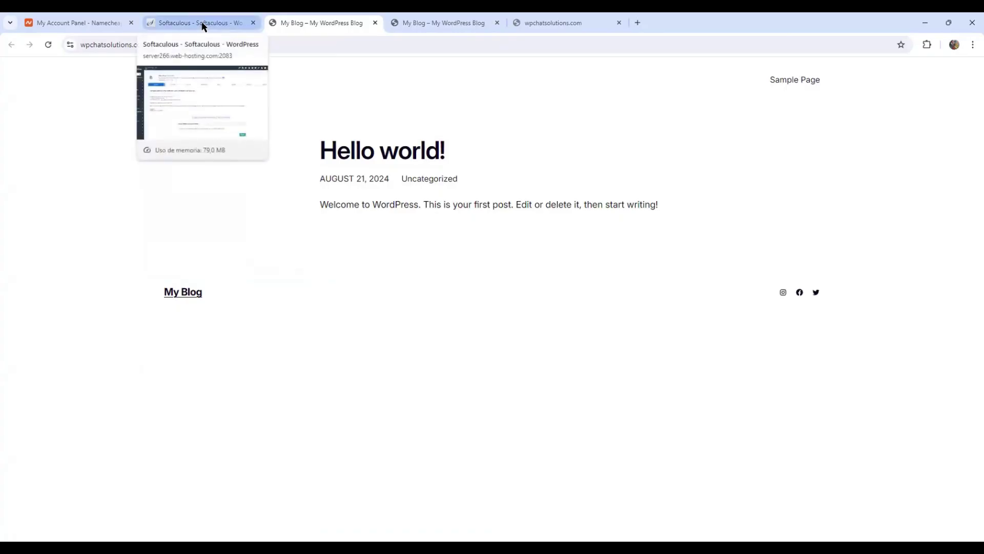
left_click(203, 26)
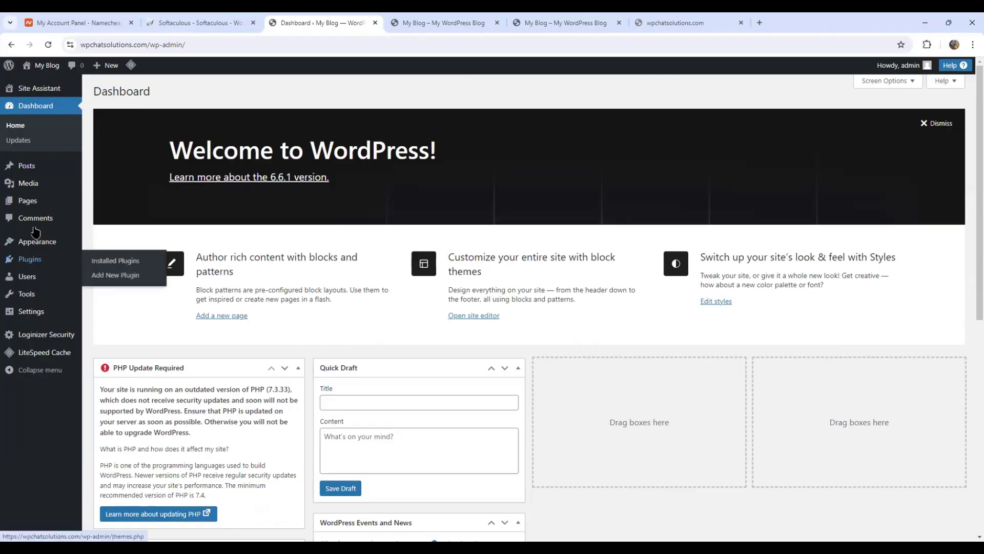
left_click(36, 245)
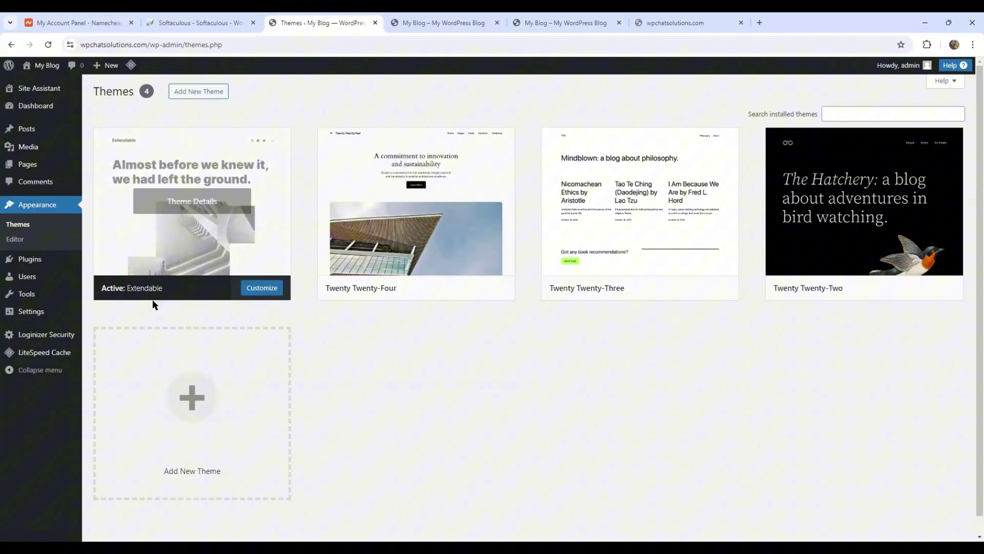
Step: Activate the Twenty Twenty-Four theme and view the site's public home page
mouse_move(386, 302)
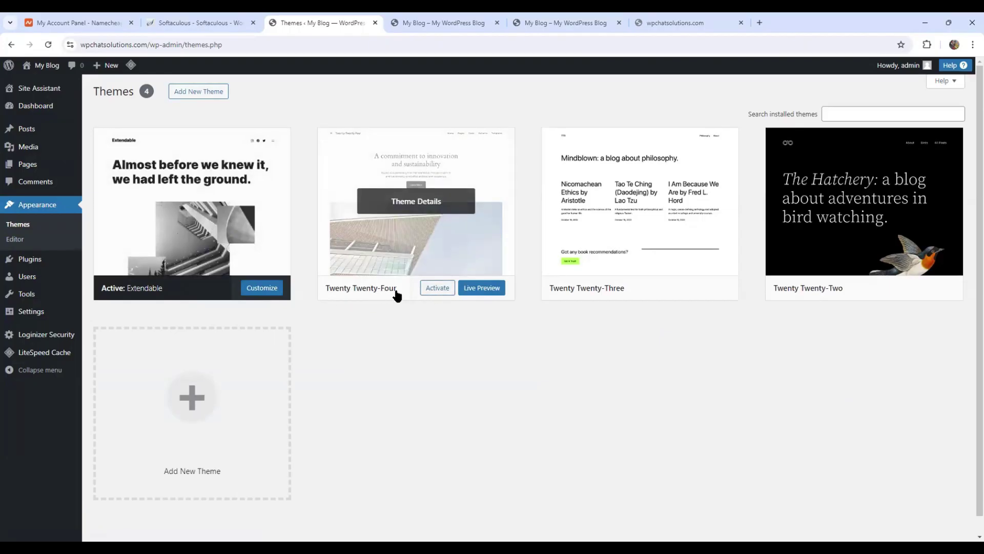
left_click(447, 295)
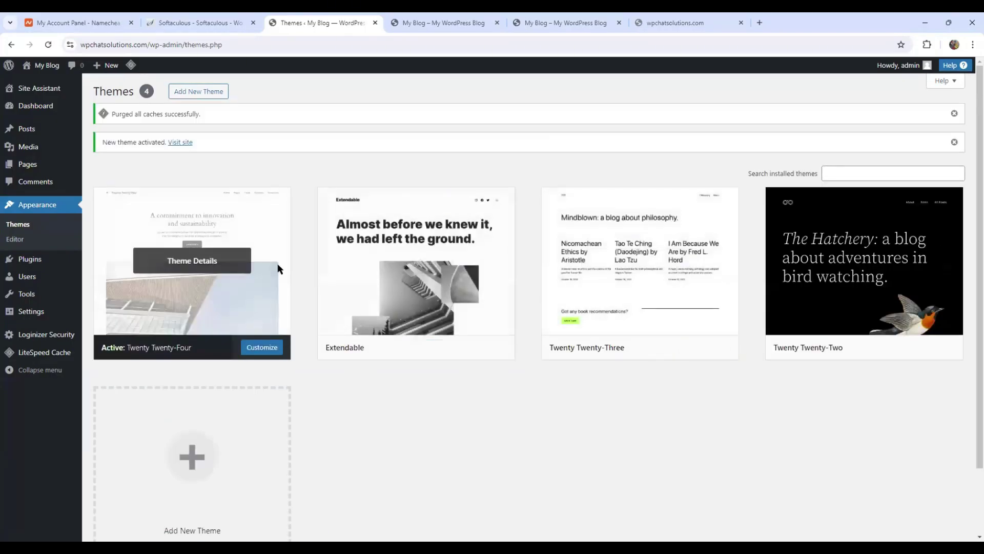
left_click(448, 23)
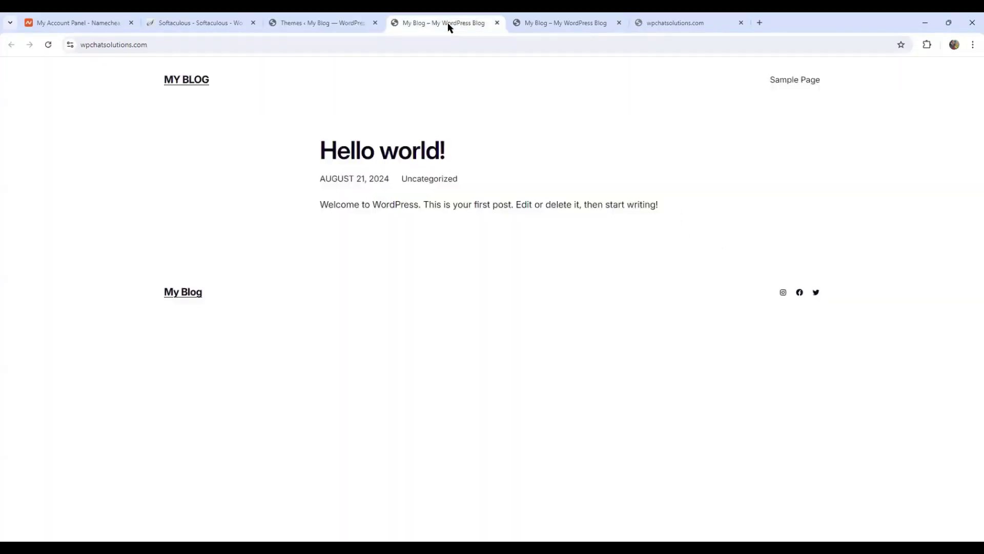
Step: Reload the home page and scroll through the Twenty Twenty-Four design
left_click(48, 46)
scroll(41, 198, "down", 12)
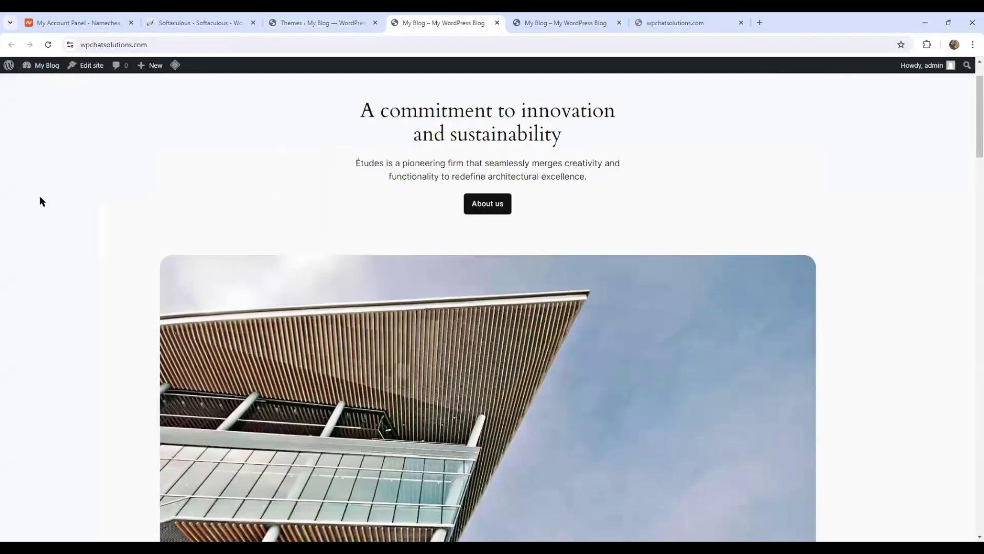
scroll(42, 200, "down", 16)
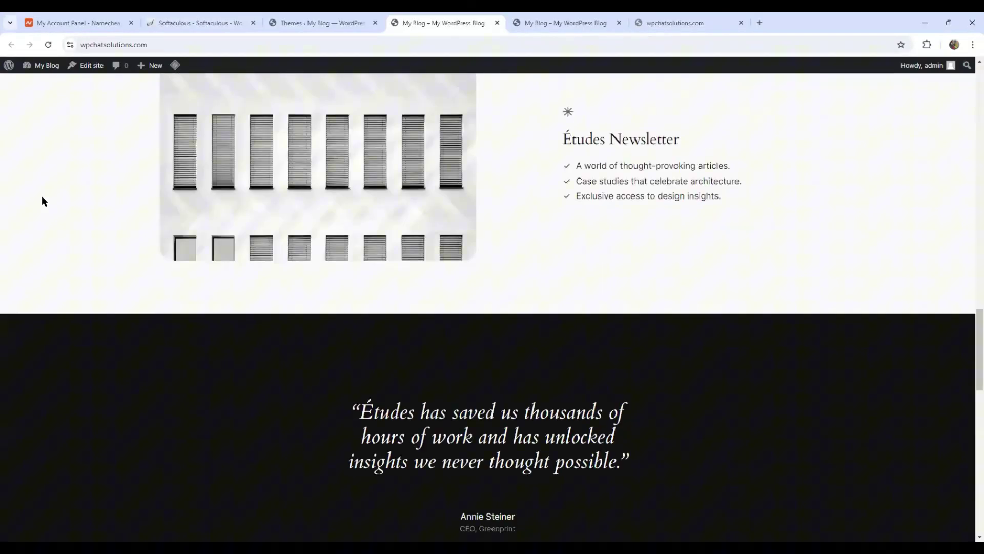
scroll(172, 231, "down", 8)
scroll(180, 231, "up", 16)
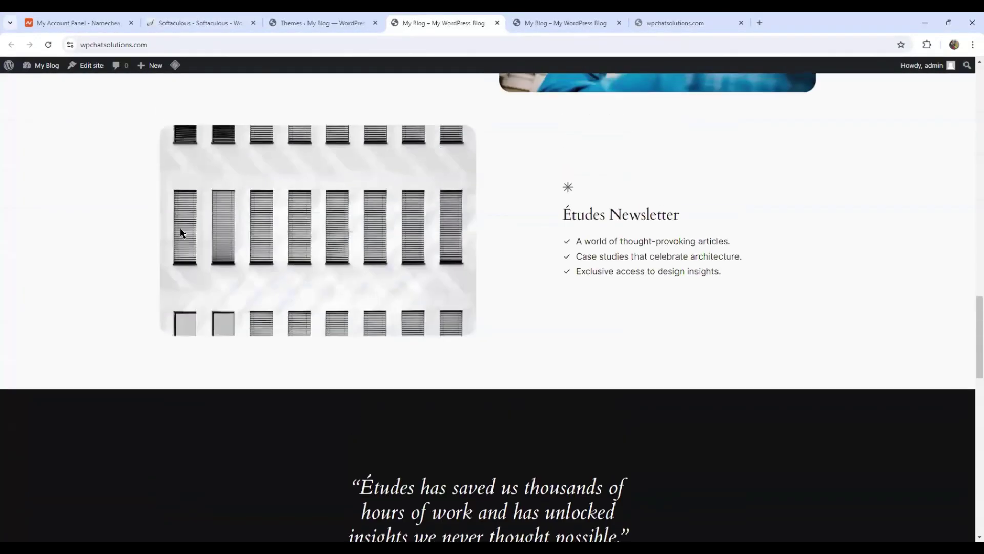
Step: Reactivate the Extendable theme and reload the home page to show it
left_click(323, 23)
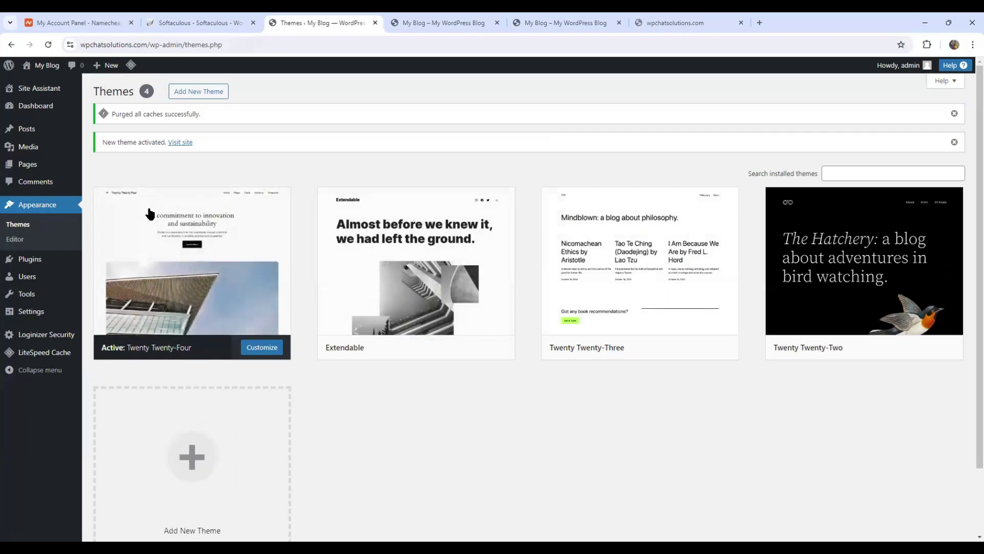
mouse_move(407, 351)
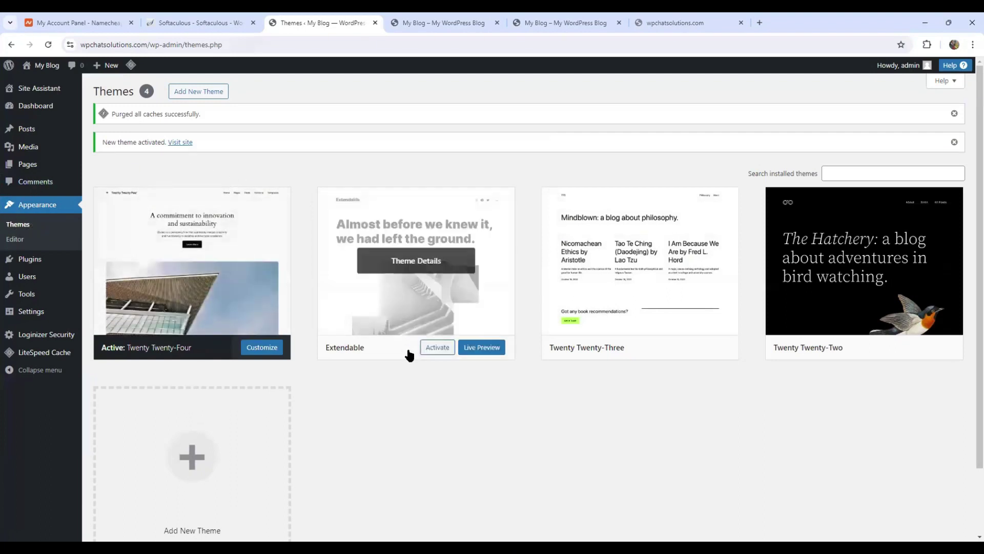
left_click(438, 347)
left_click(410, 23)
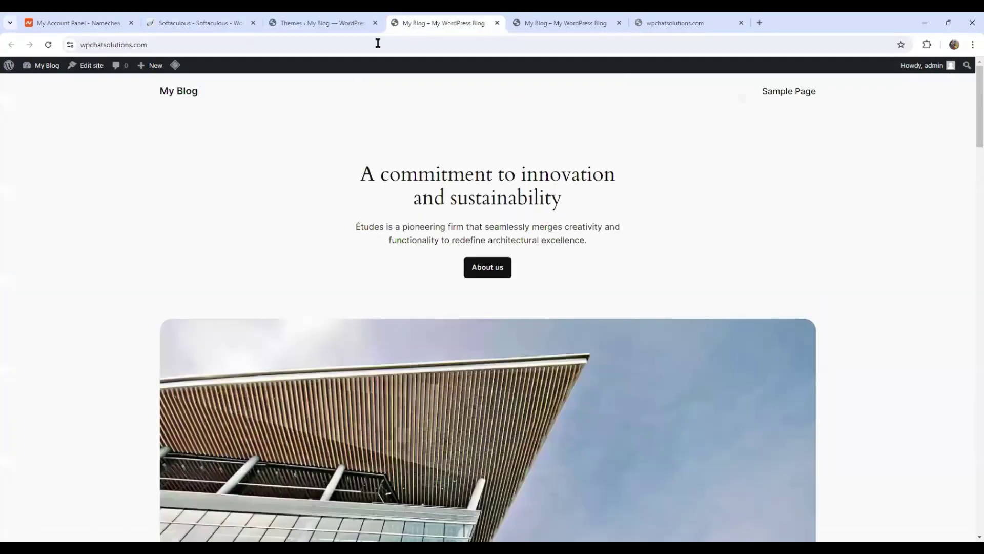
left_click(48, 44)
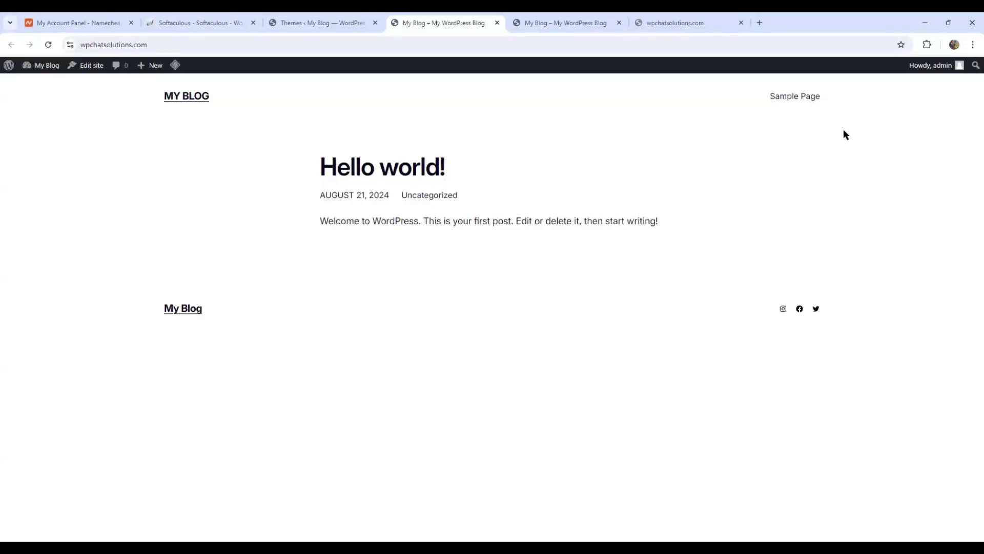
Step: Log out of the WordPress admin account from the 'Howdy, admin' menu
mouse_move(932, 70)
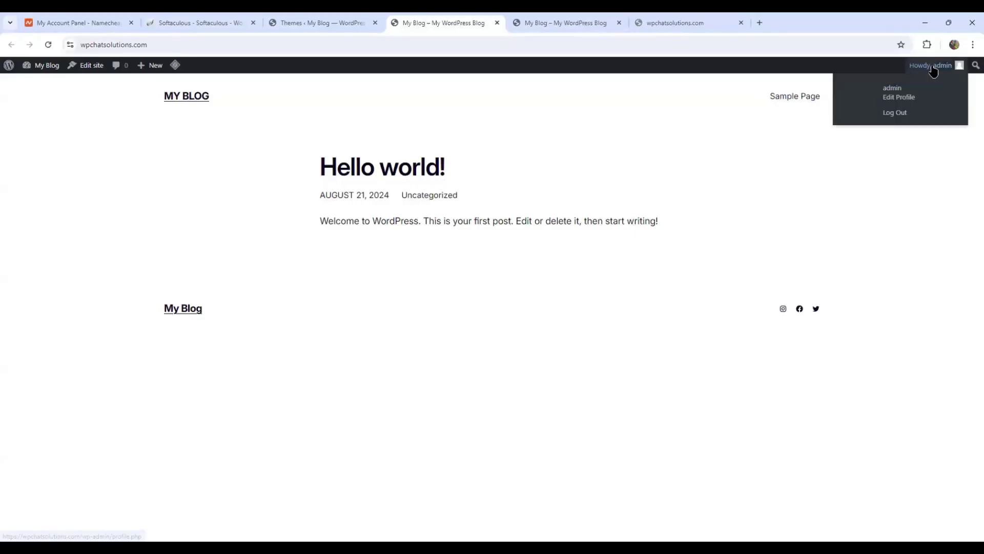
left_click(895, 112)
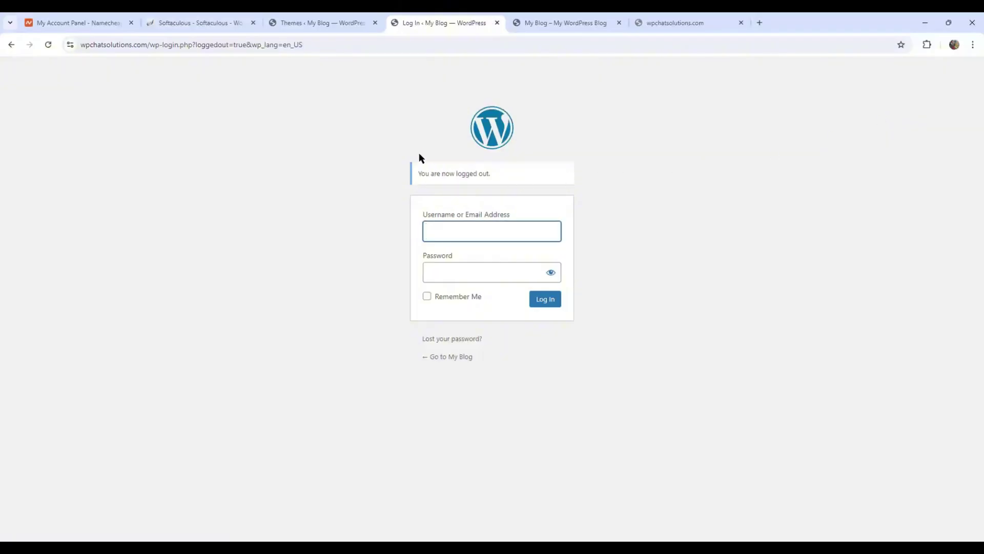